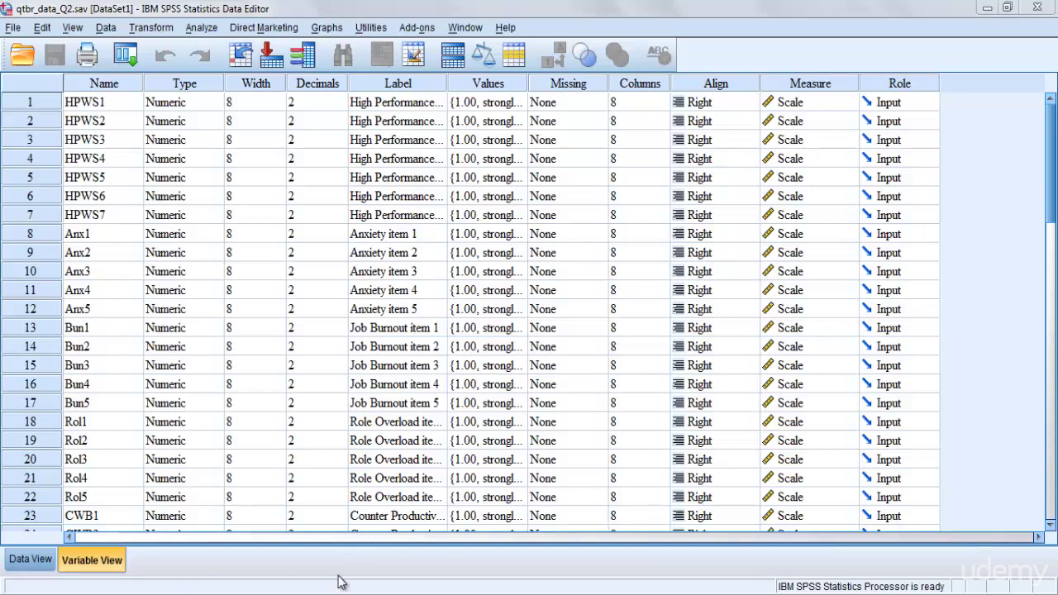
mouse_move(308, 592)
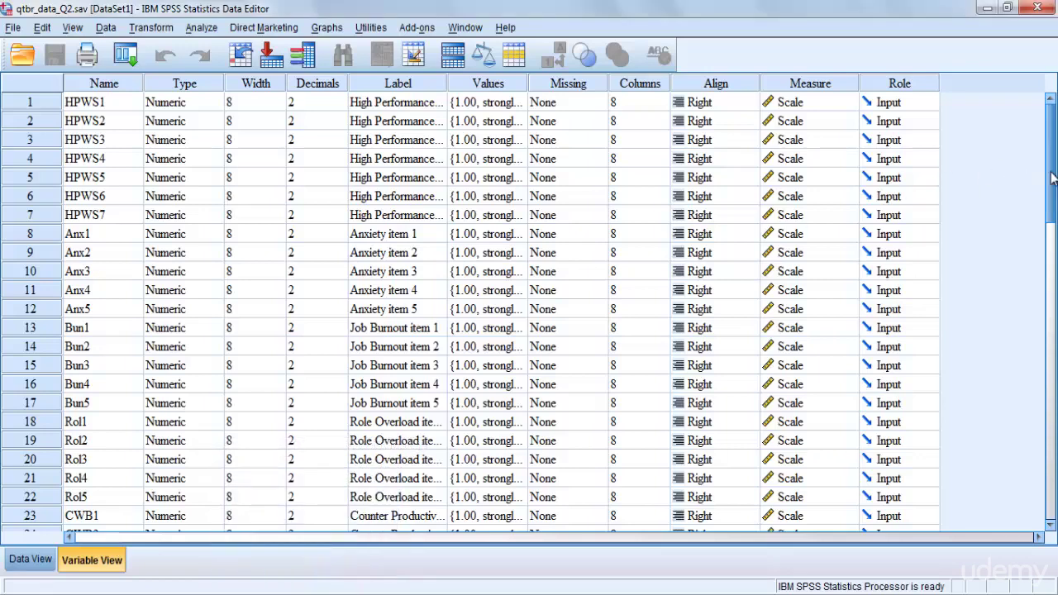
mouse_move(1052, 169)
left_mouse_down()
mouse_move(1052, 190)
mouse_move(1052, 165)
left_mouse_up()
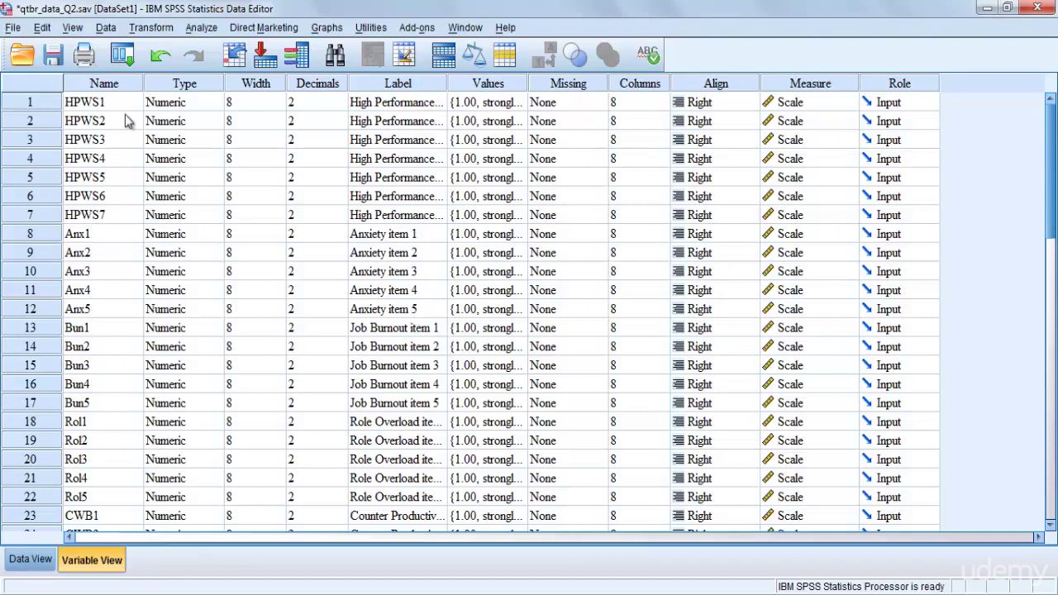
Open the scale Reliability Analysis and show the source variables by name instead of by label.
left_click(199, 36)
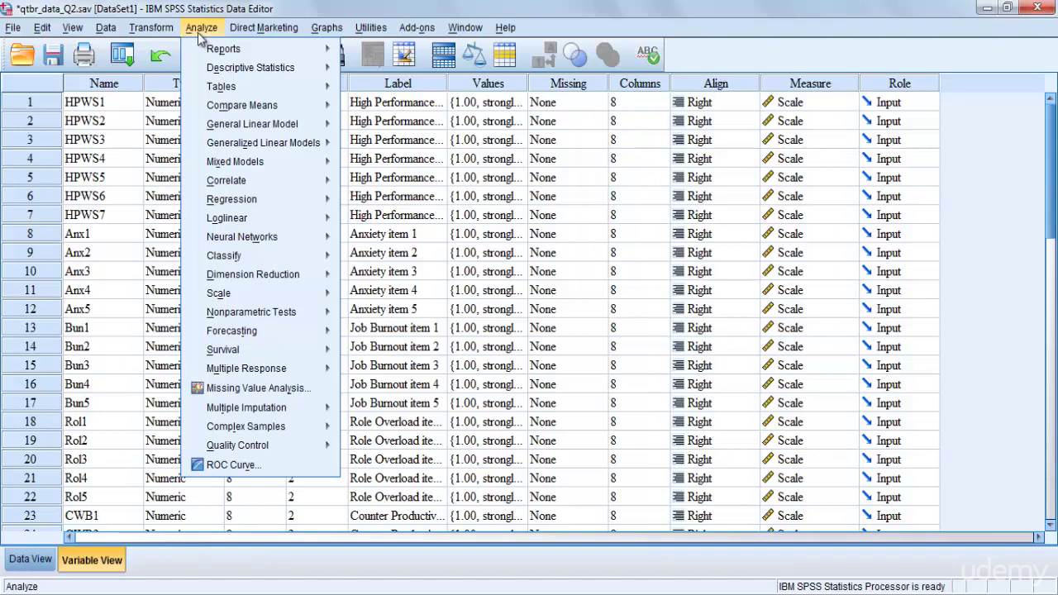
left_click(201, 37)
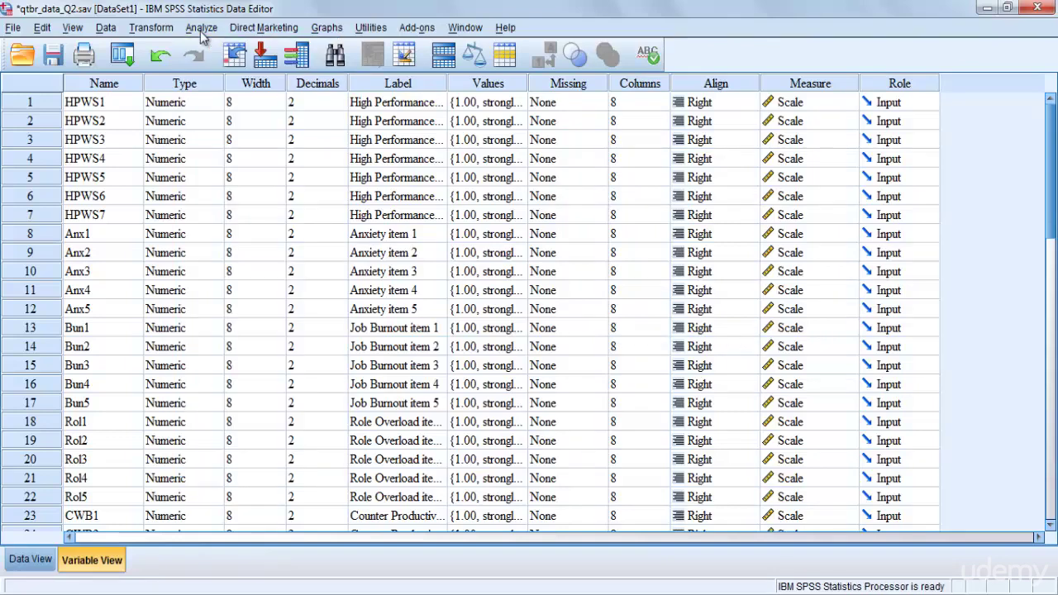
left_click(201, 32)
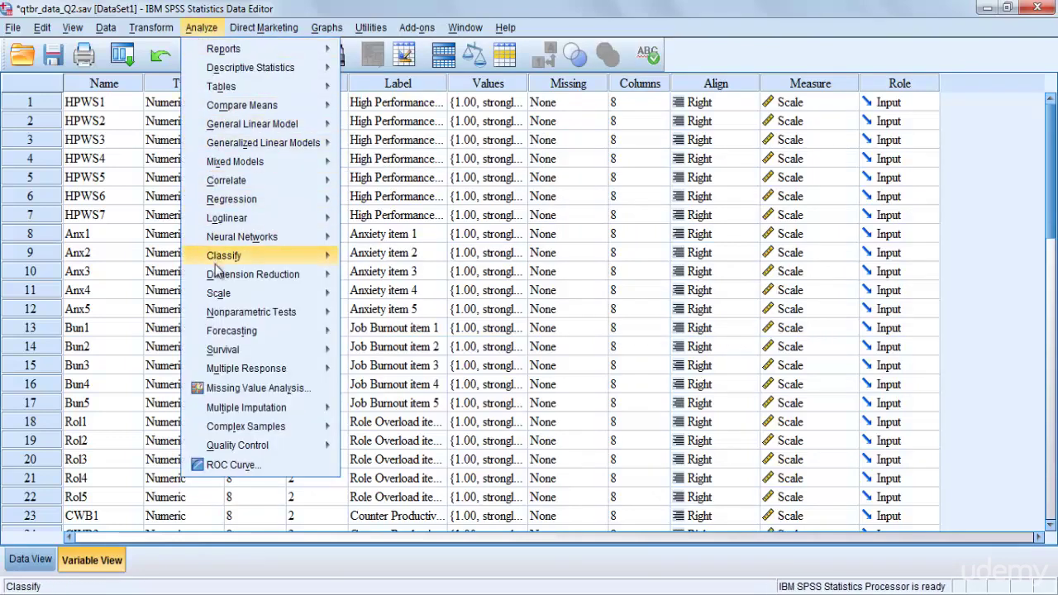
mouse_move(222, 299)
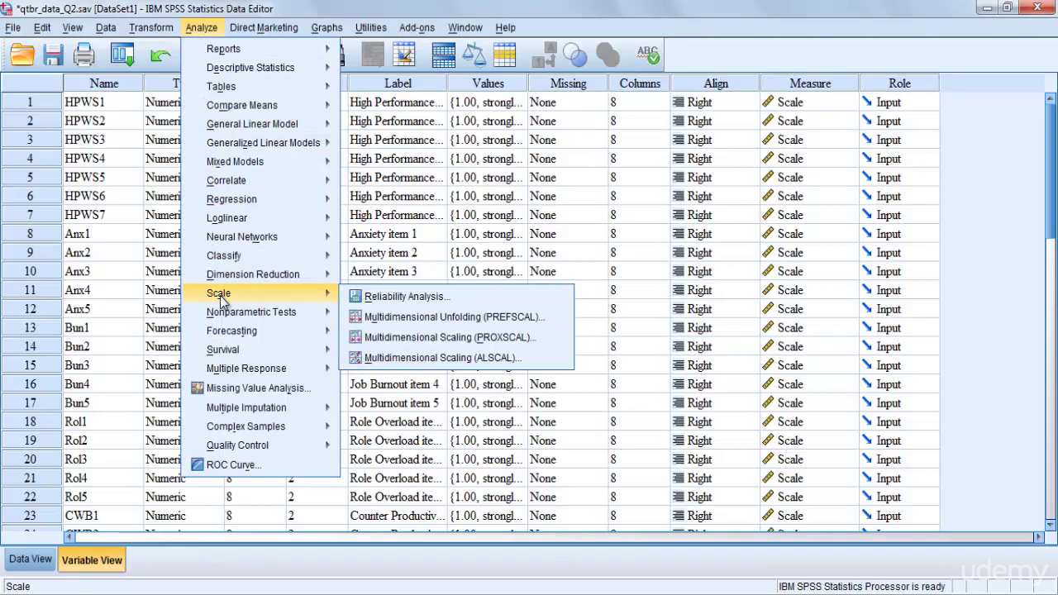
left_click(373, 297)
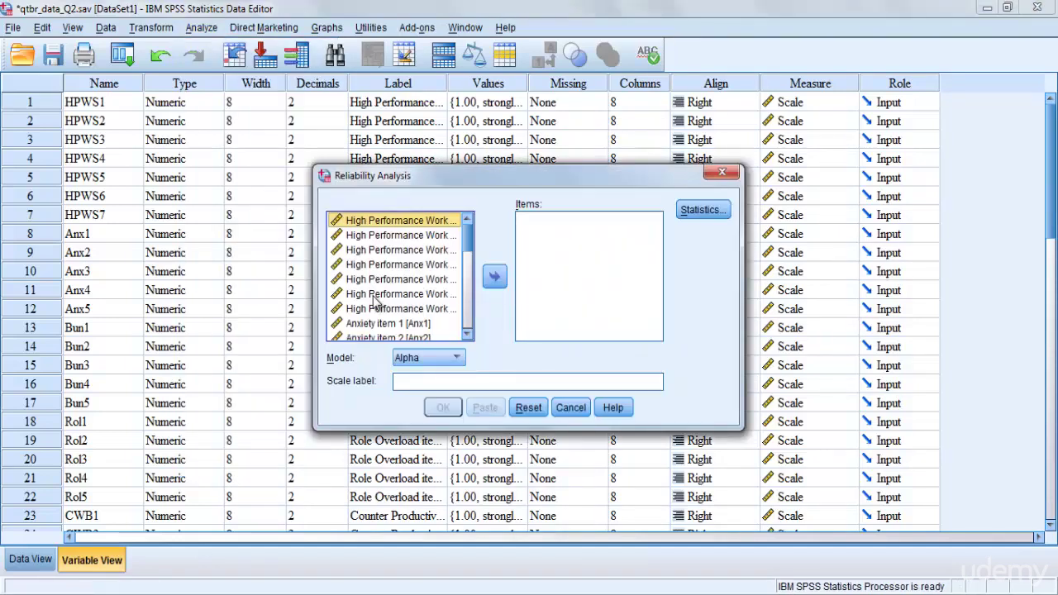
right_click(397, 225)
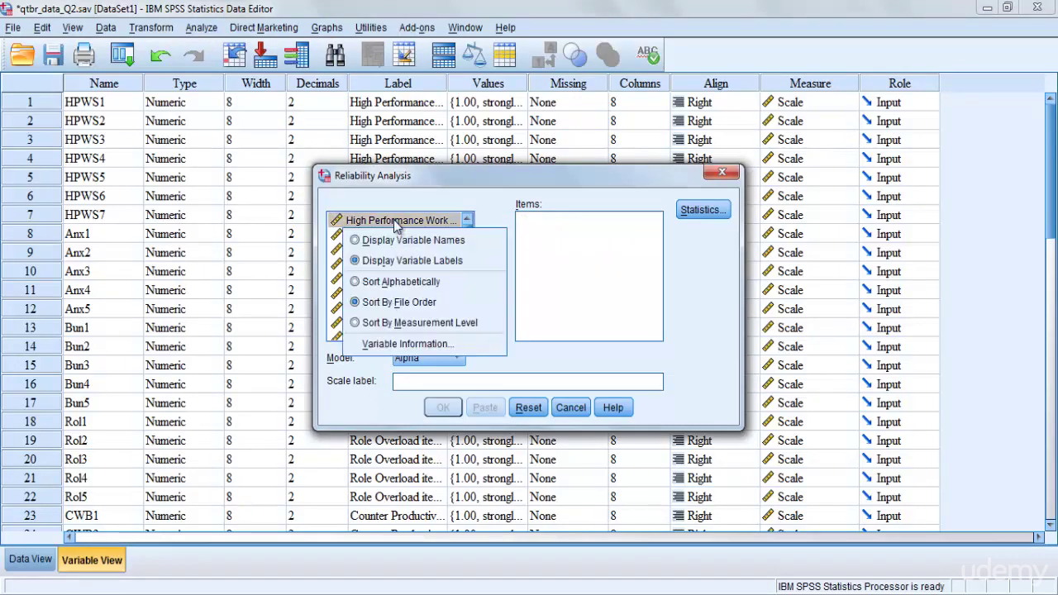
left_click(394, 240)
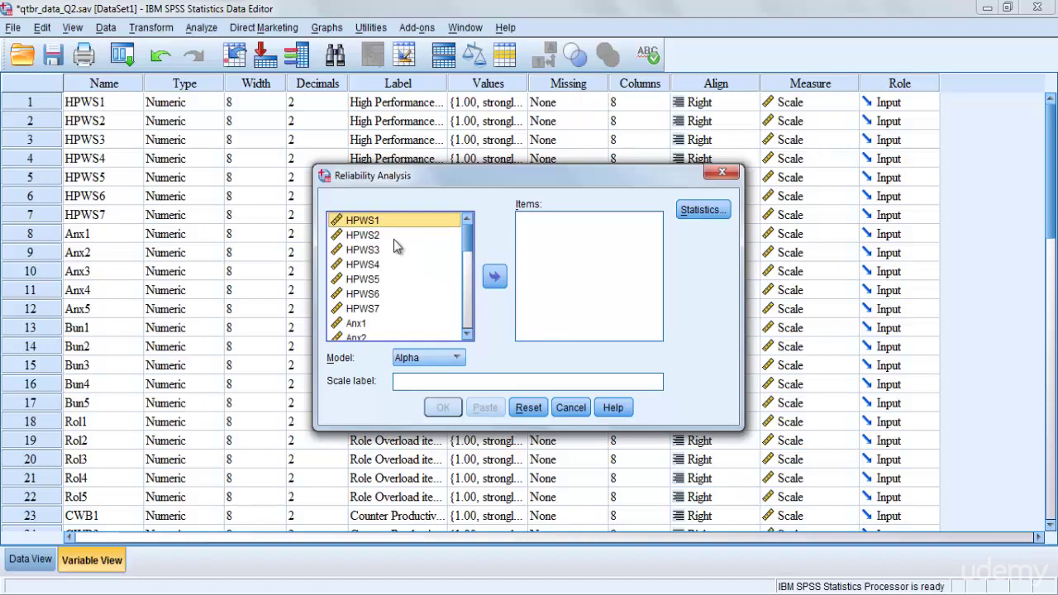
key("shift+Down")
key("shift+Down")
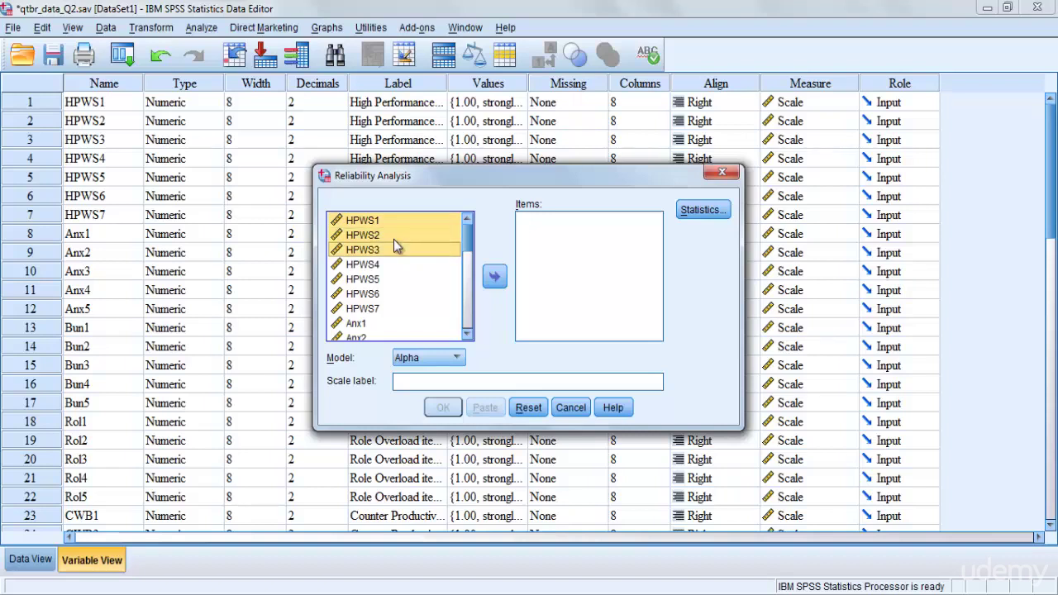
key("shift+Down")
key("shift+Down")
key("shift+Down")
key("shift+Down")
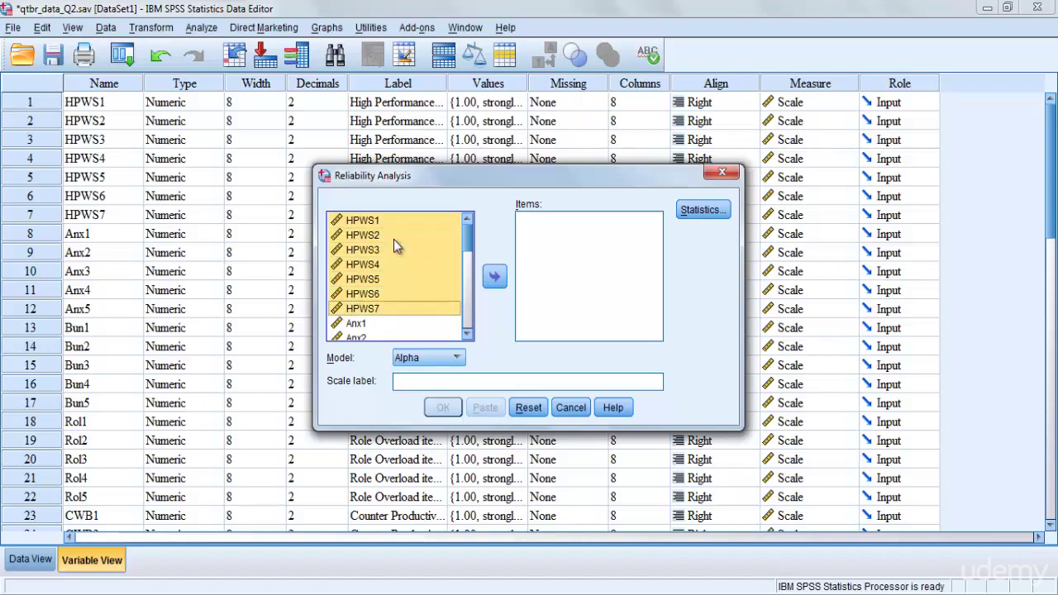
Add HPWS1 through HPWS7 to the items of the reliability analysis.
left_click(397, 225)
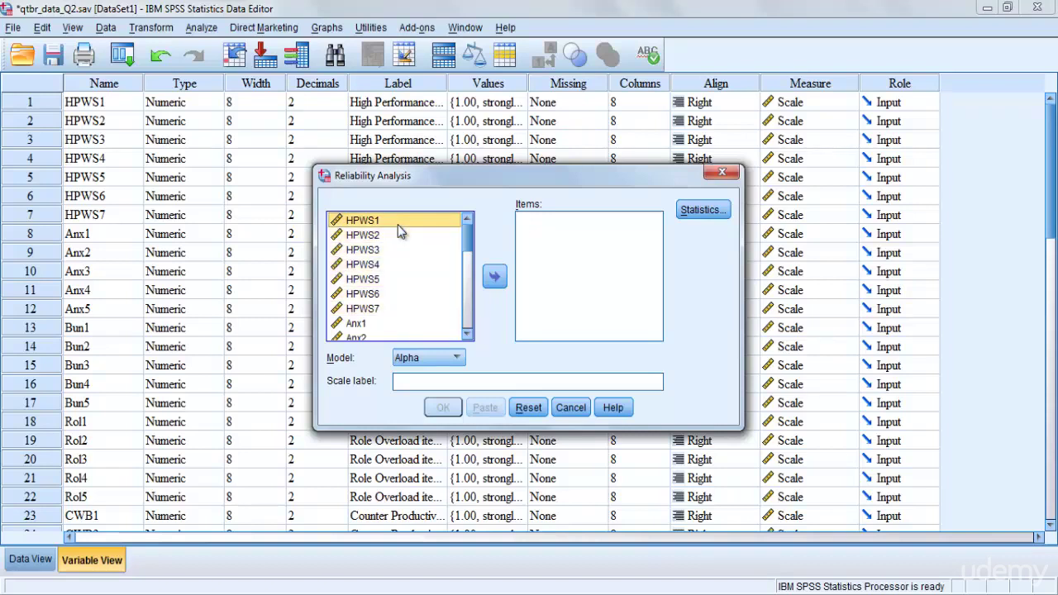
left_click(496, 279)
left_click(404, 221)
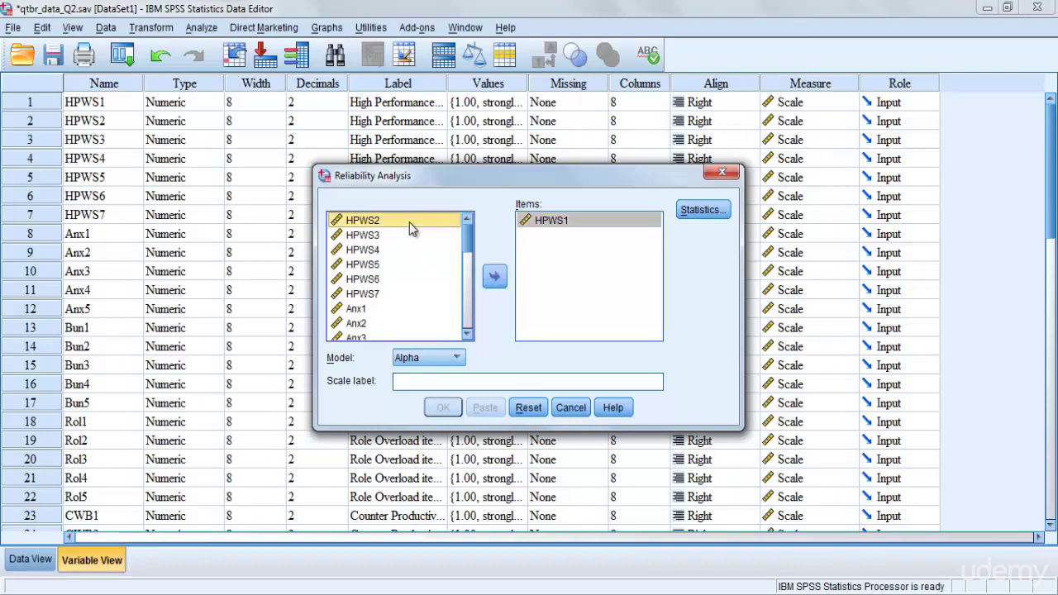
left_click(496, 276)
left_click(375, 220)
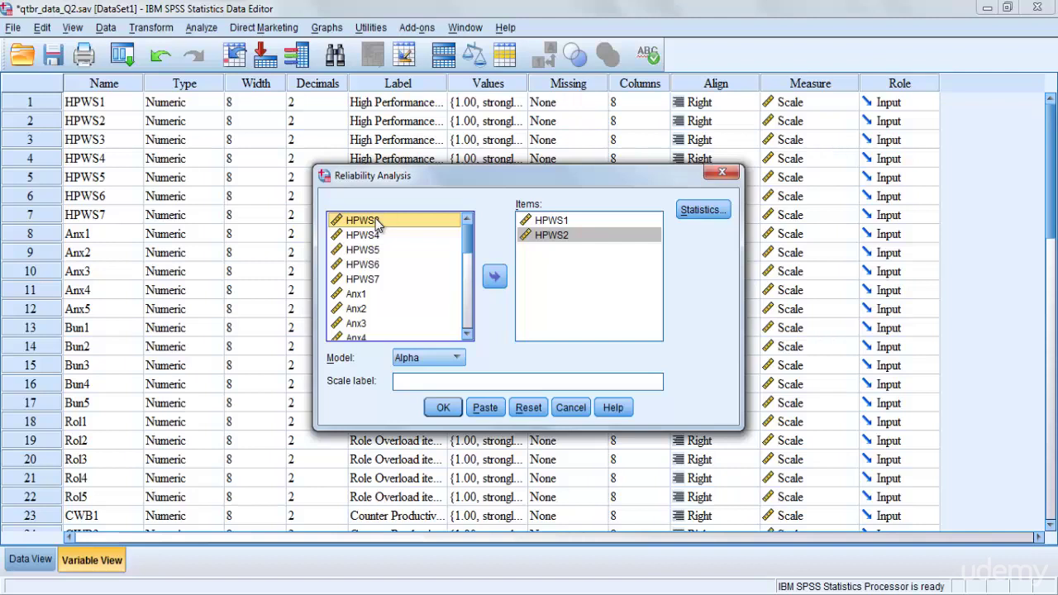
key("shift+Down")
key("shift+Down")
key("shift+Down")
key("shift+Down")
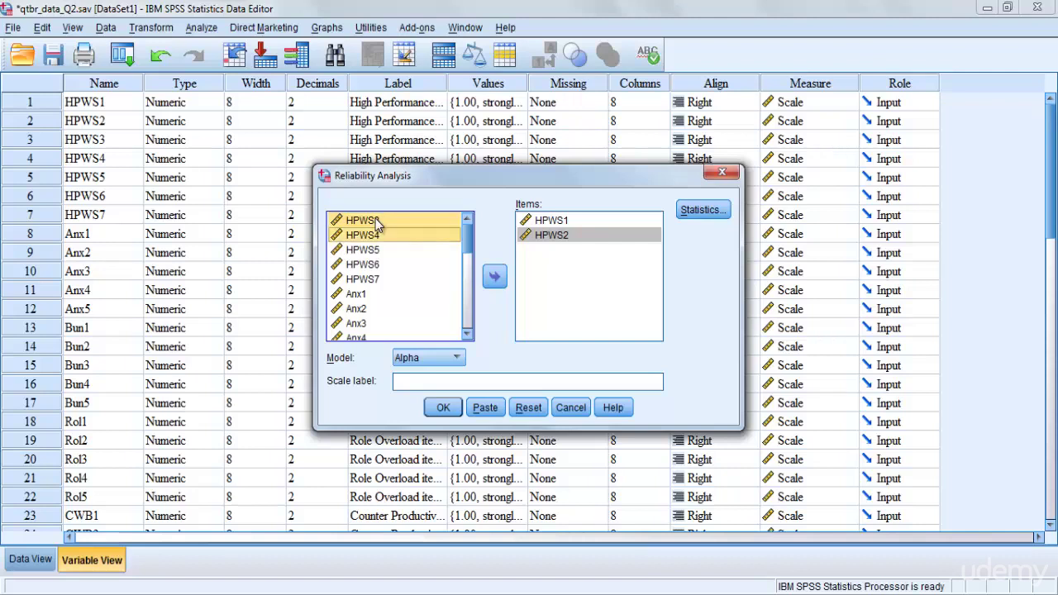
left_click(491, 280)
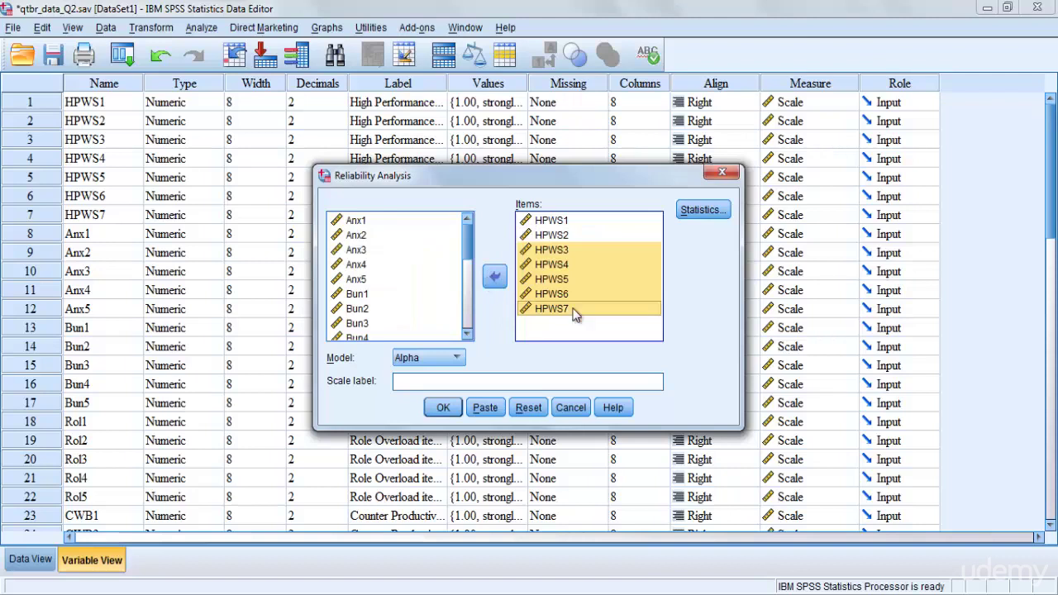
left_click(599, 333)
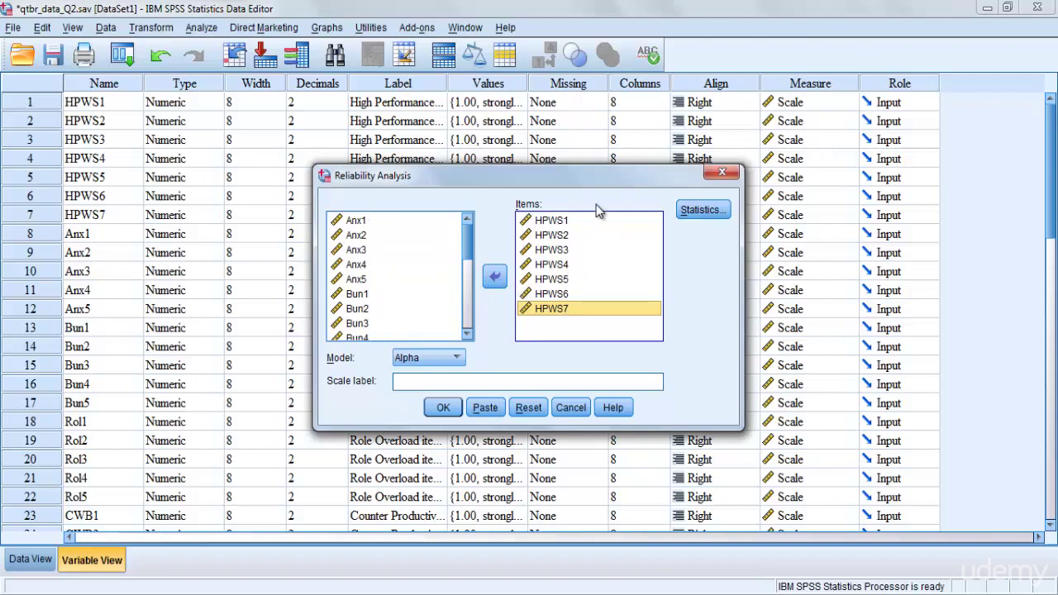
Request the Item and Scale if item deleted descriptives in the reliability statistics.
left_click(696, 212)
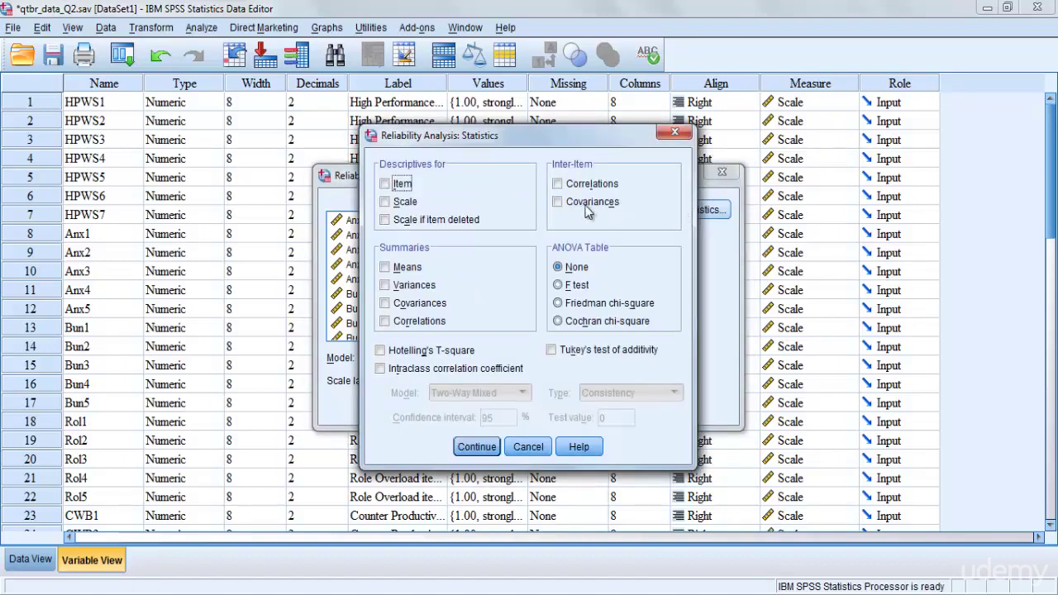
left_click(401, 190)
left_click(392, 220)
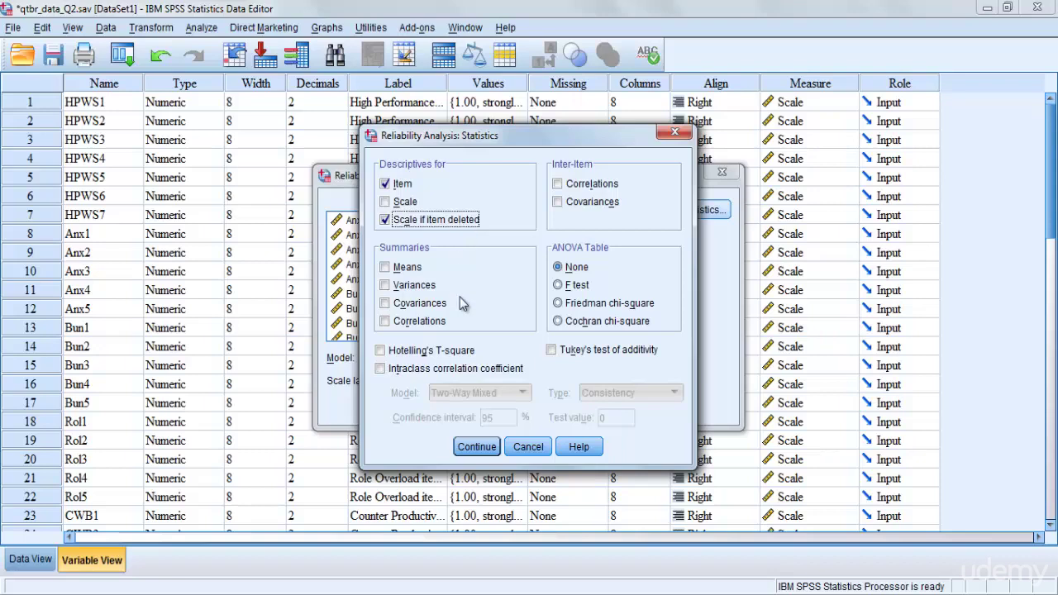
left_click(477, 447)
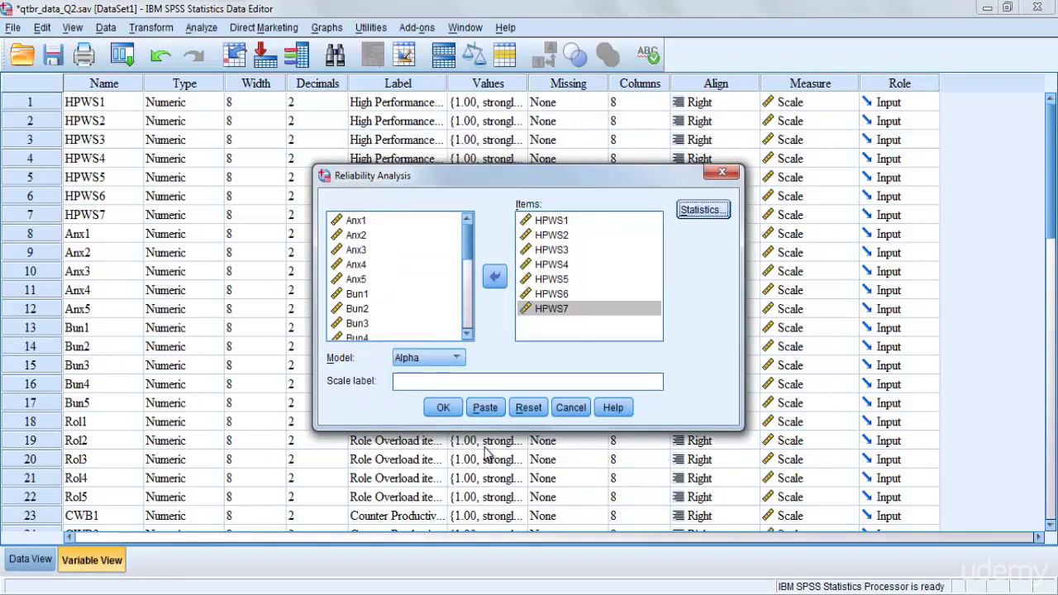
Choose the Alpha model and run the reliability analysis.
left_click(456, 360)
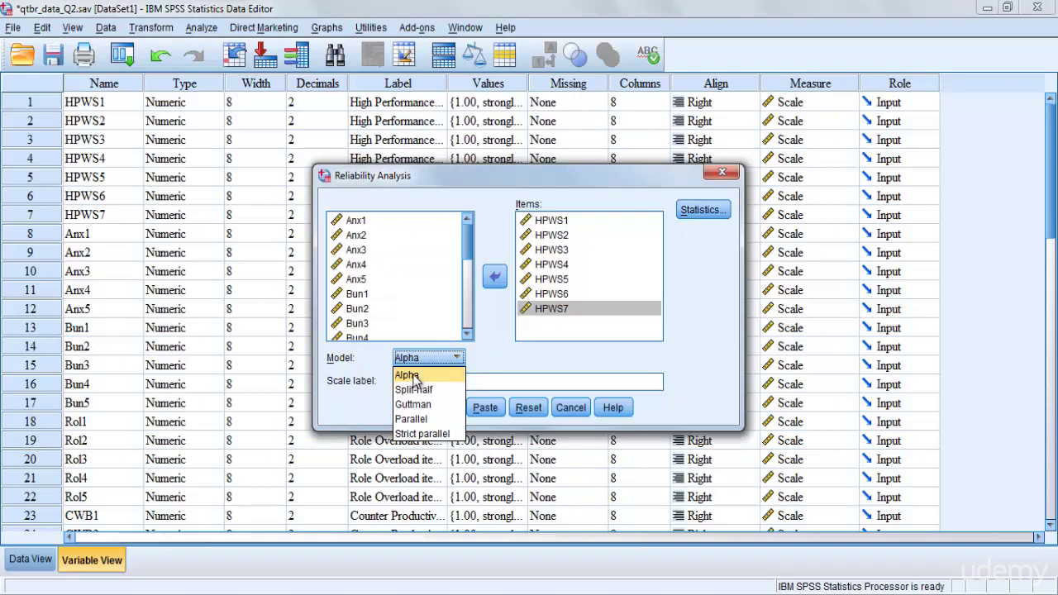
left_click(413, 376)
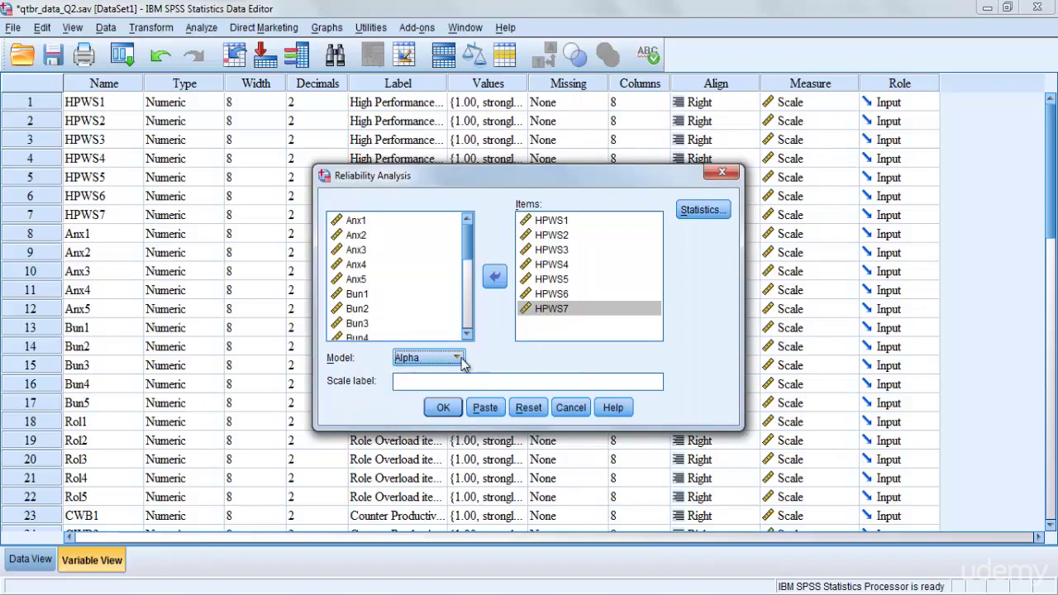
left_click(443, 408)
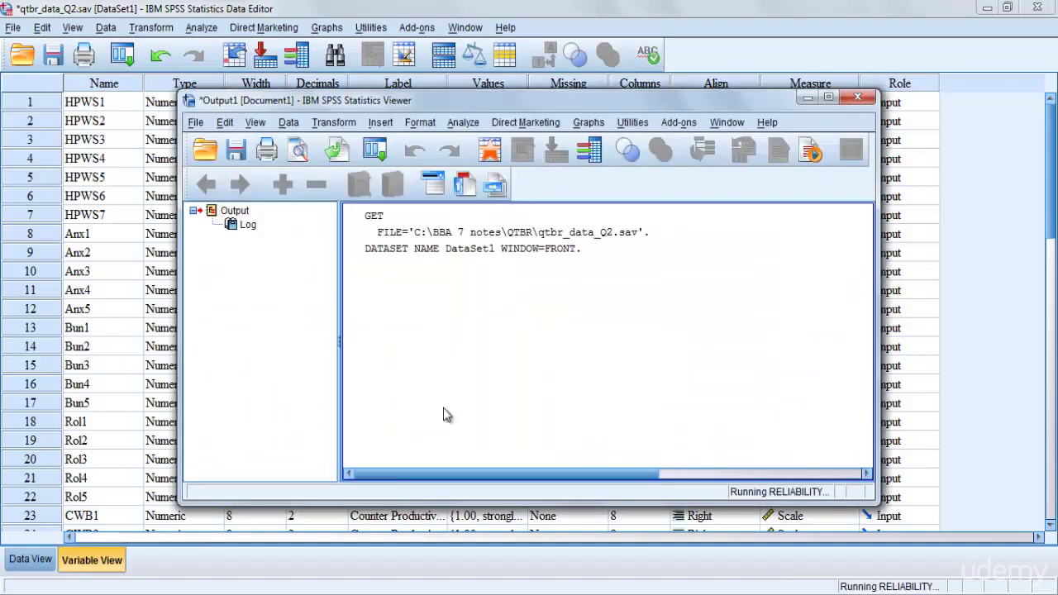
Maximize the output window and review the Reliability Statistics and Item-Total Statistics tables.
left_click(829, 98)
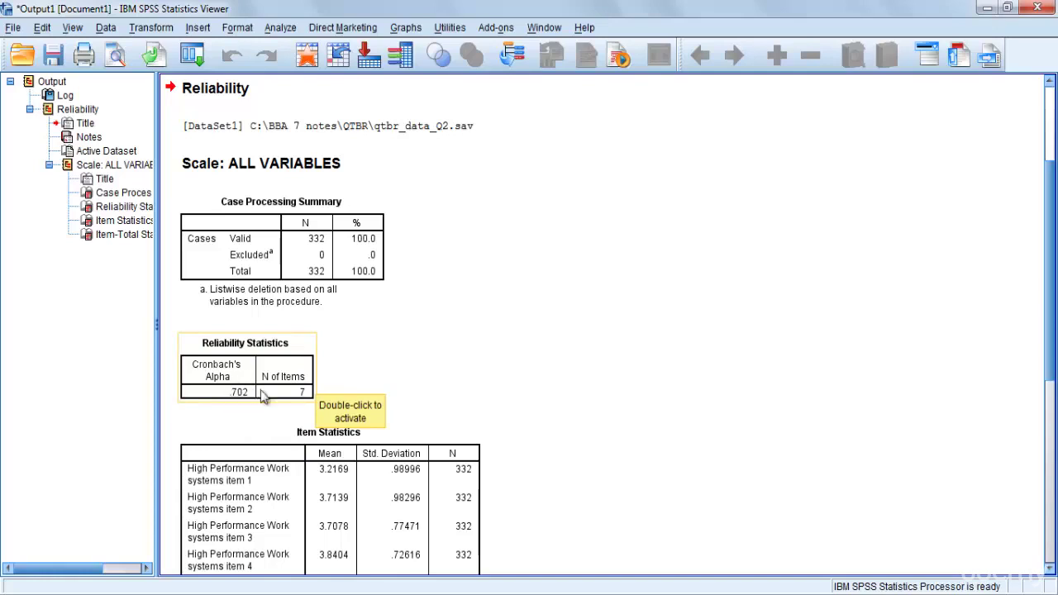
left_click_drag(1054, 227, 1056, 408)
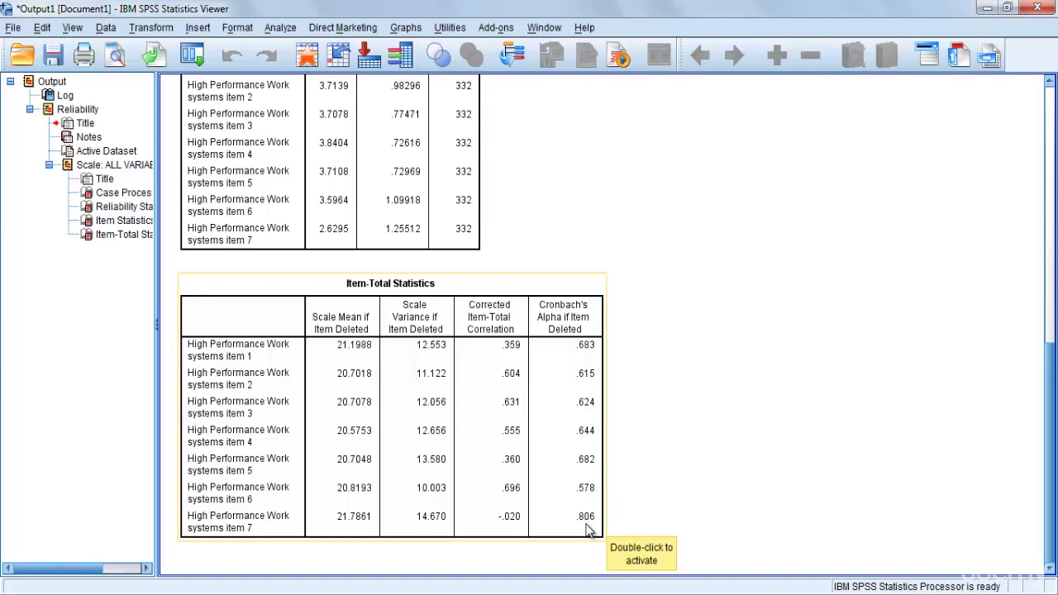
left_click(270, 33)
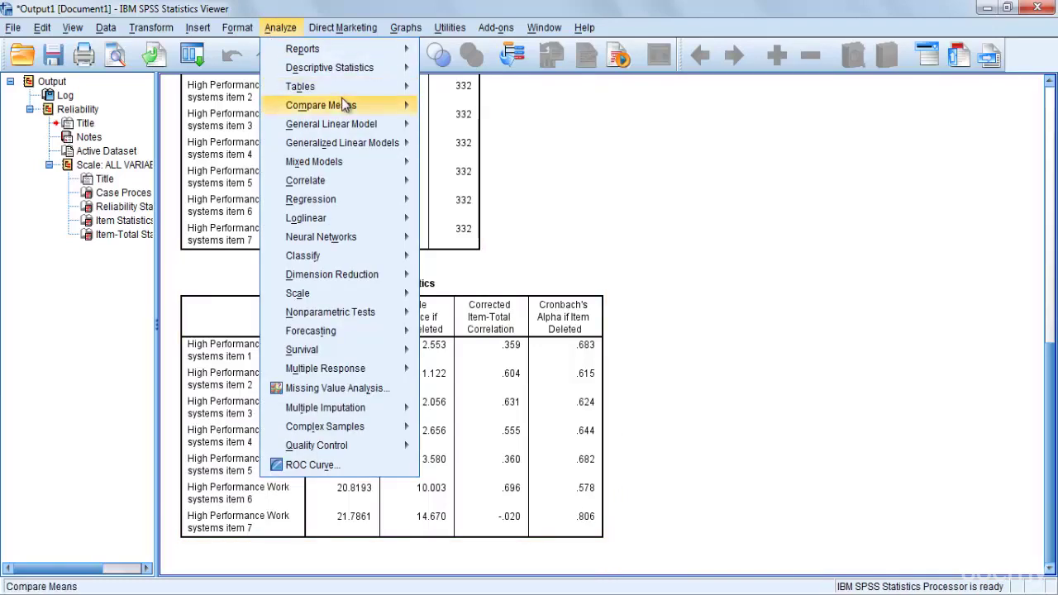
mouse_move(408, 87)
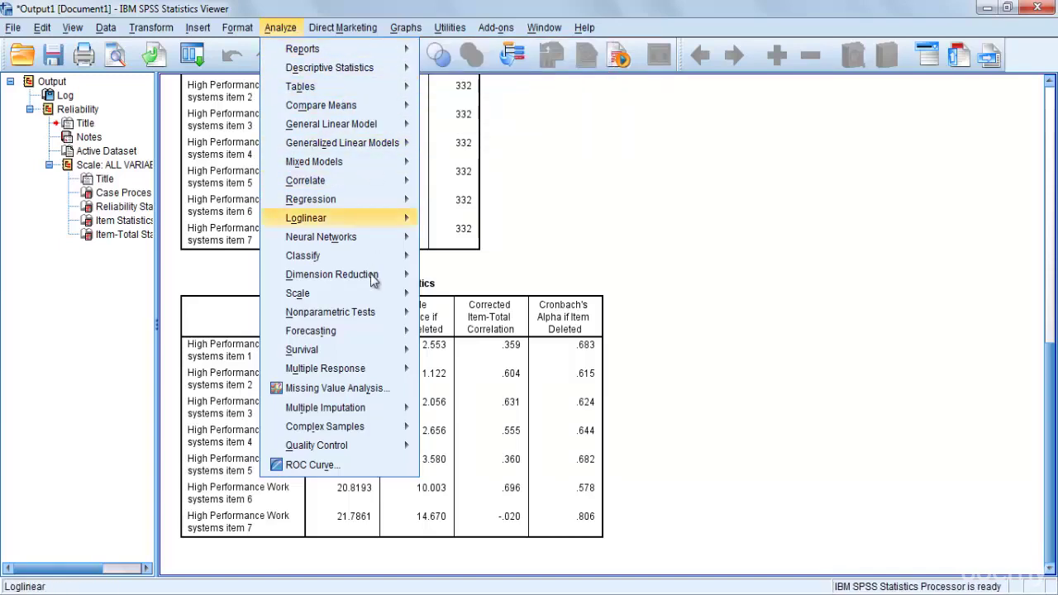
mouse_move(385, 293)
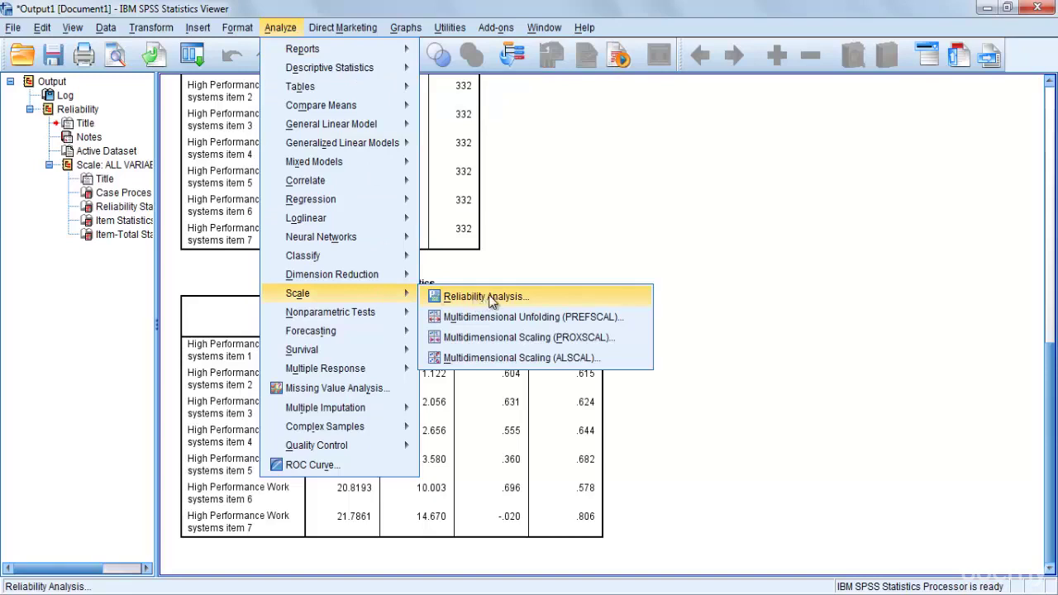
left_click(546, 248)
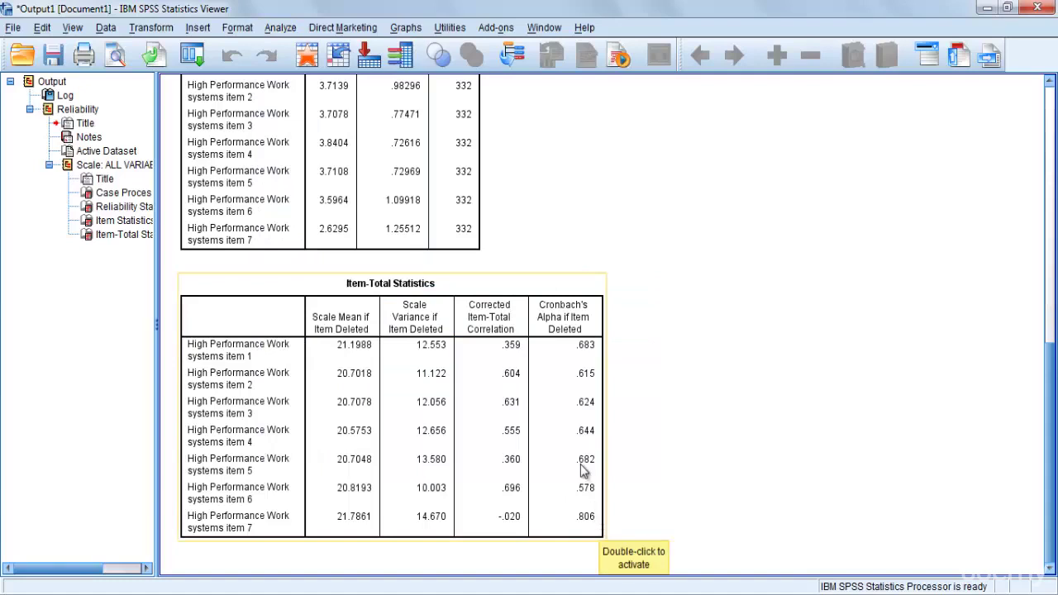
Compare the overall Cronbach's Alpha with the Alpha if Item Deleted values of the HPWS items.
left_click_drag(1052, 434, 1052, 190)
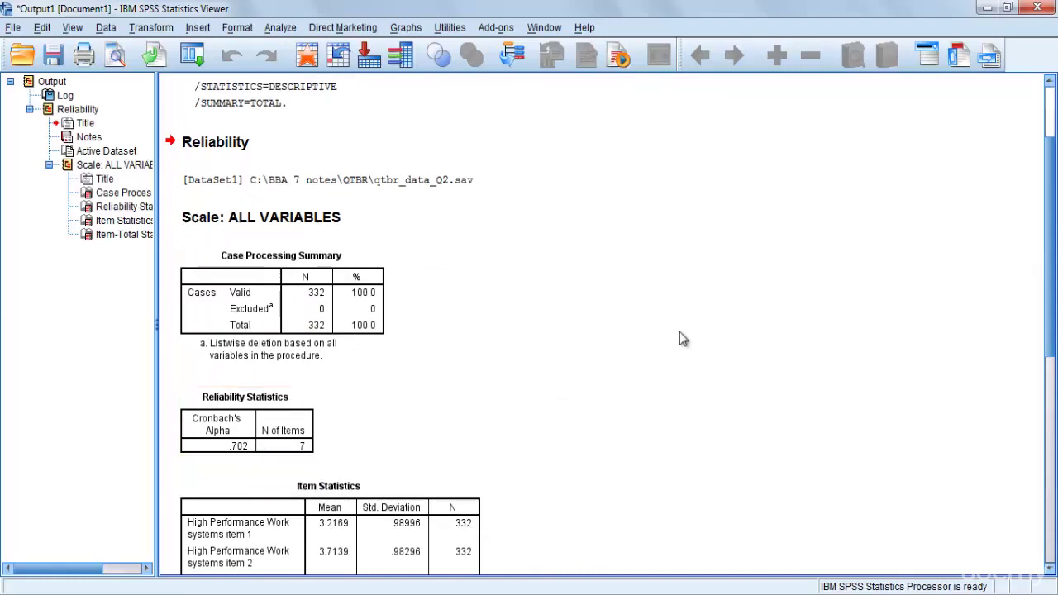
left_click_drag(1055, 240, 1054, 455)
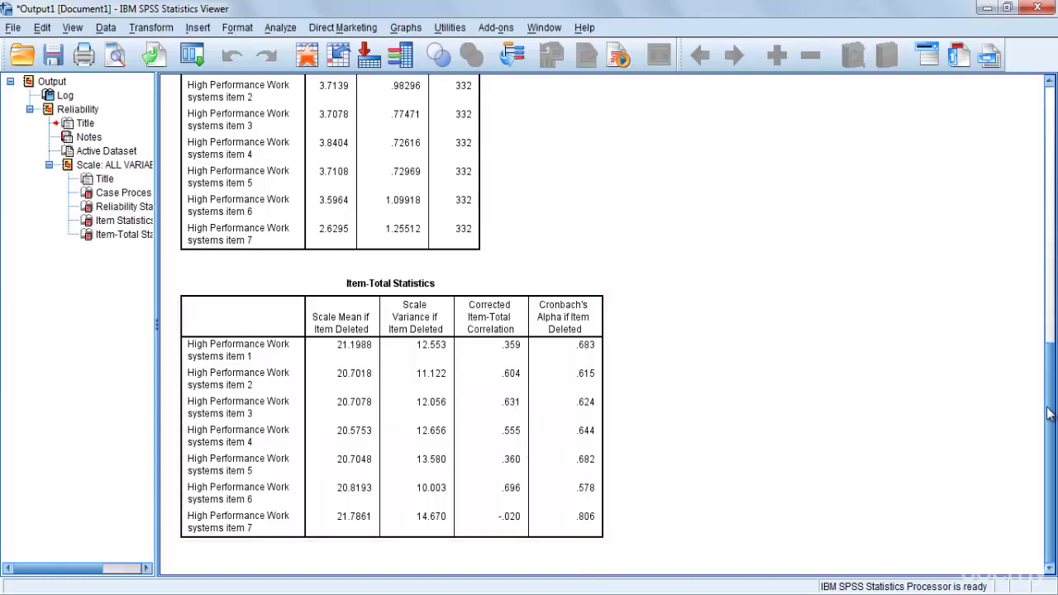
scroll(1048, 414, "up", 5)
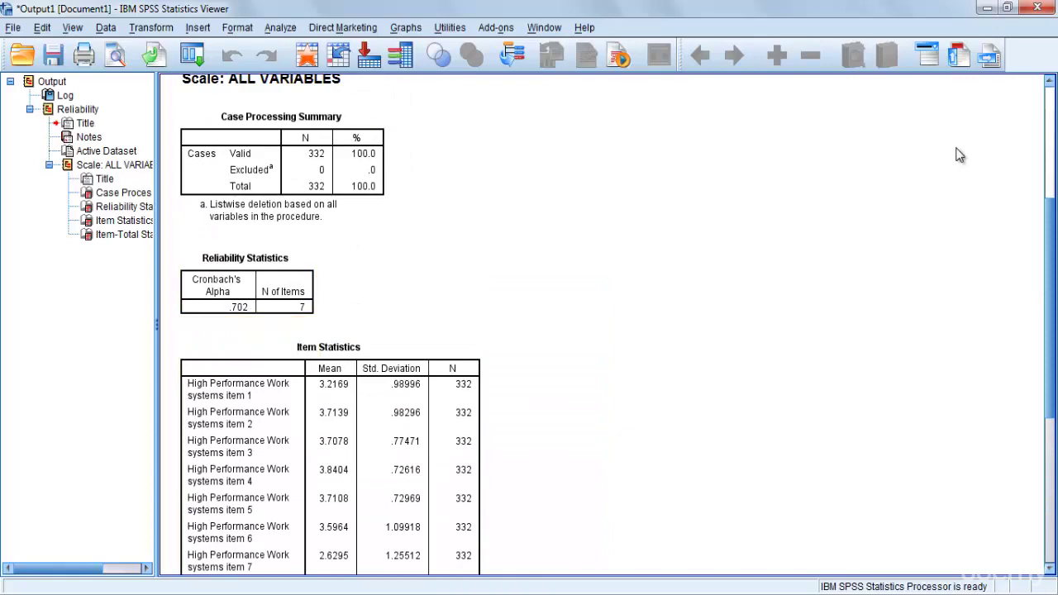
scroll(1049, 255, "down", 5)
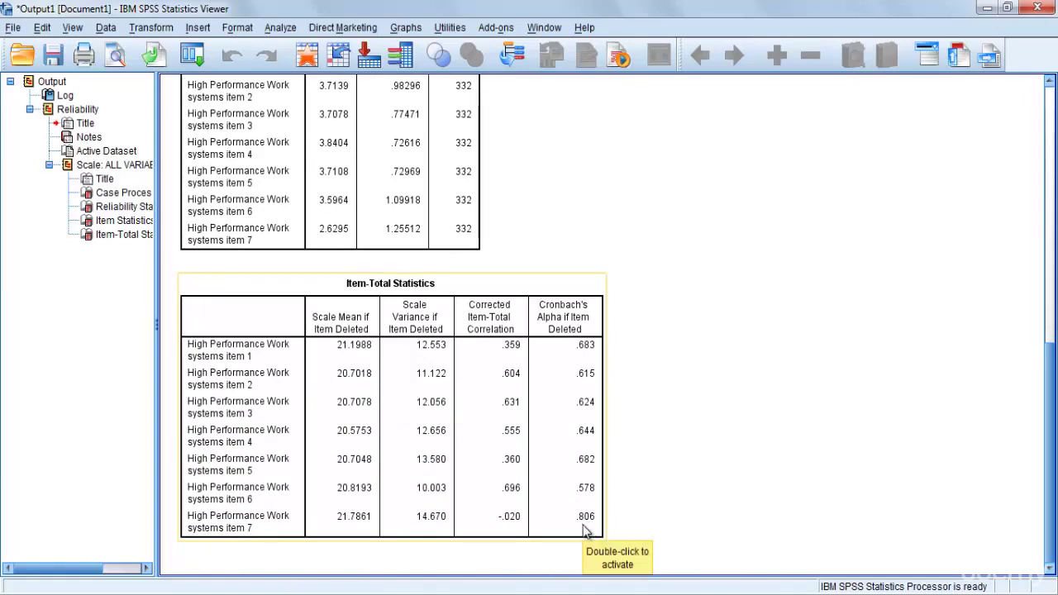
Reopen the Reliability Analysis and remove HPWS7 from the analysed items.
left_click(273, 29)
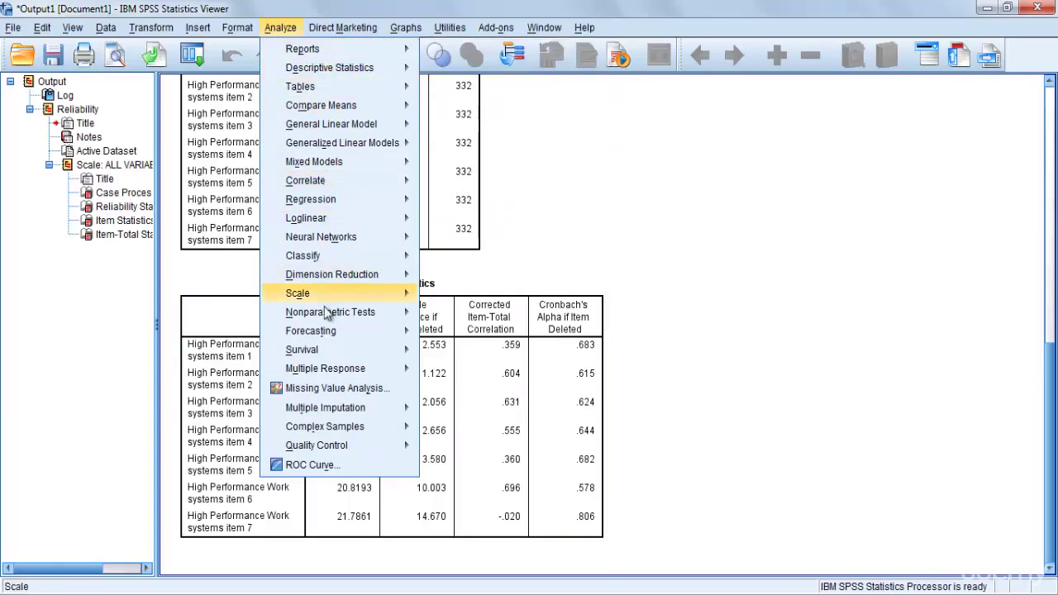
mouse_move(324, 294)
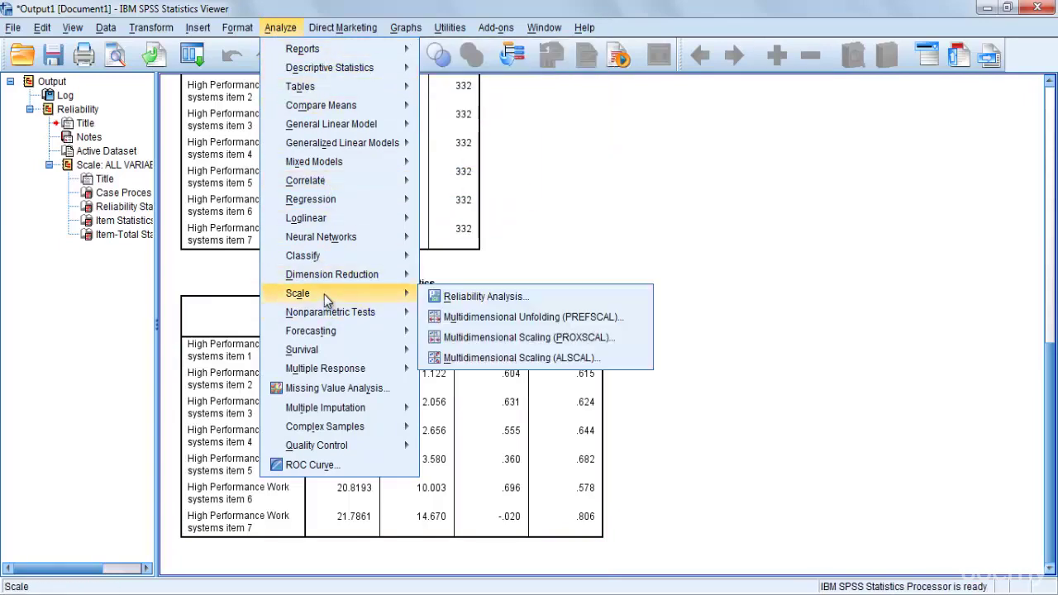
left_click(454, 299)
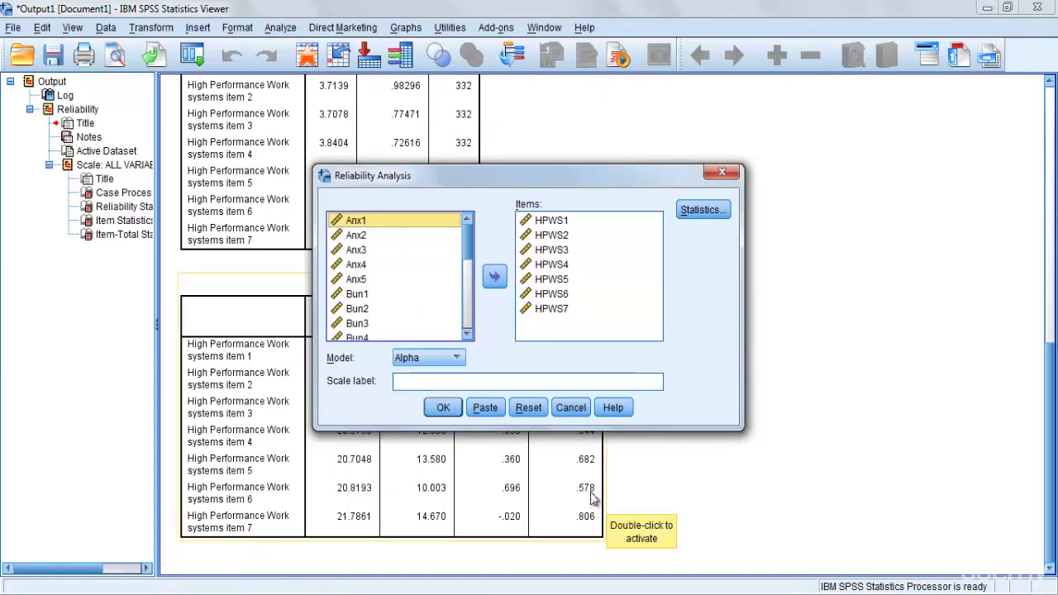
left_click(556, 311)
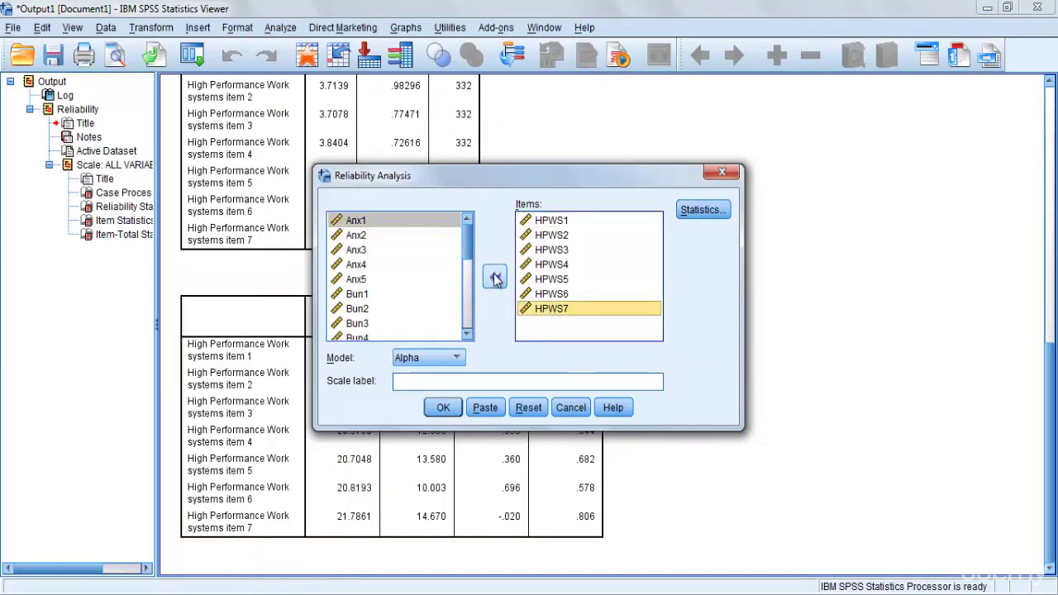
left_click(495, 279)
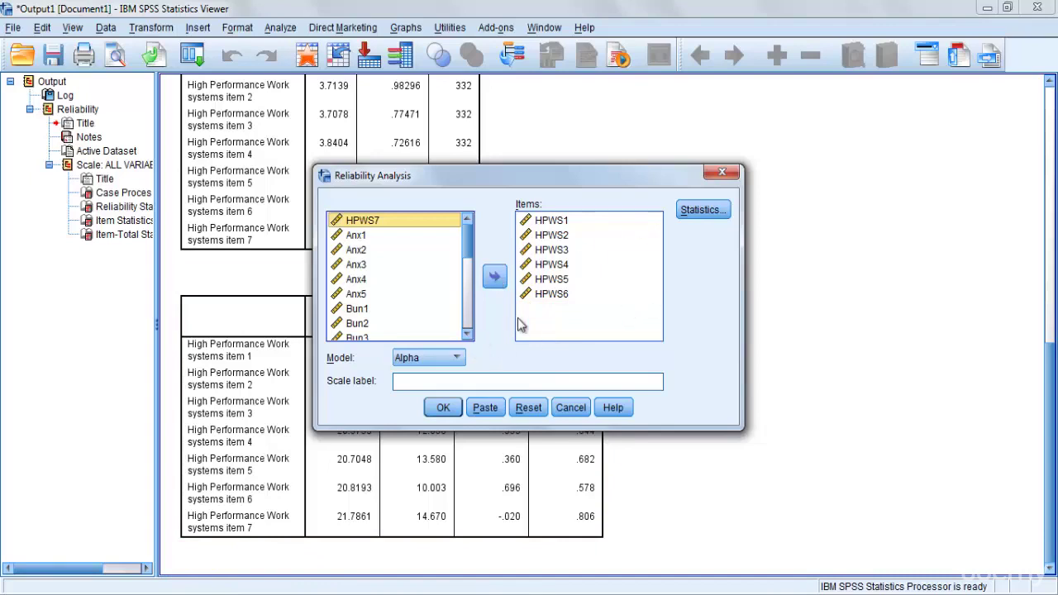
Run the six-item reliability analysis with the Item and Scale if item deleted descriptives, and review its Reliability and Item-Total Statistics.
left_click(720, 210)
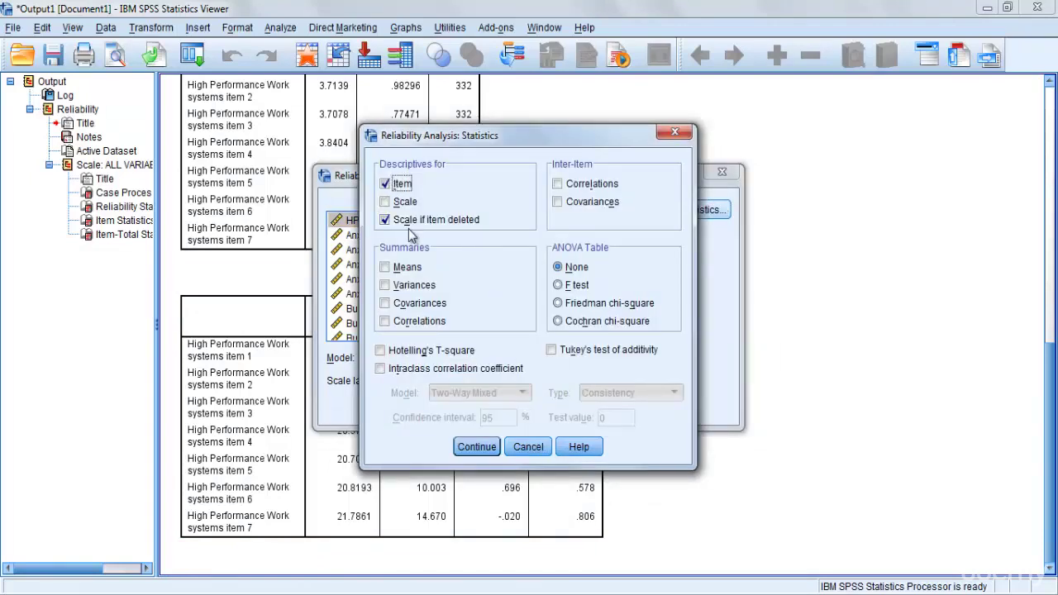
left_click(477, 450)
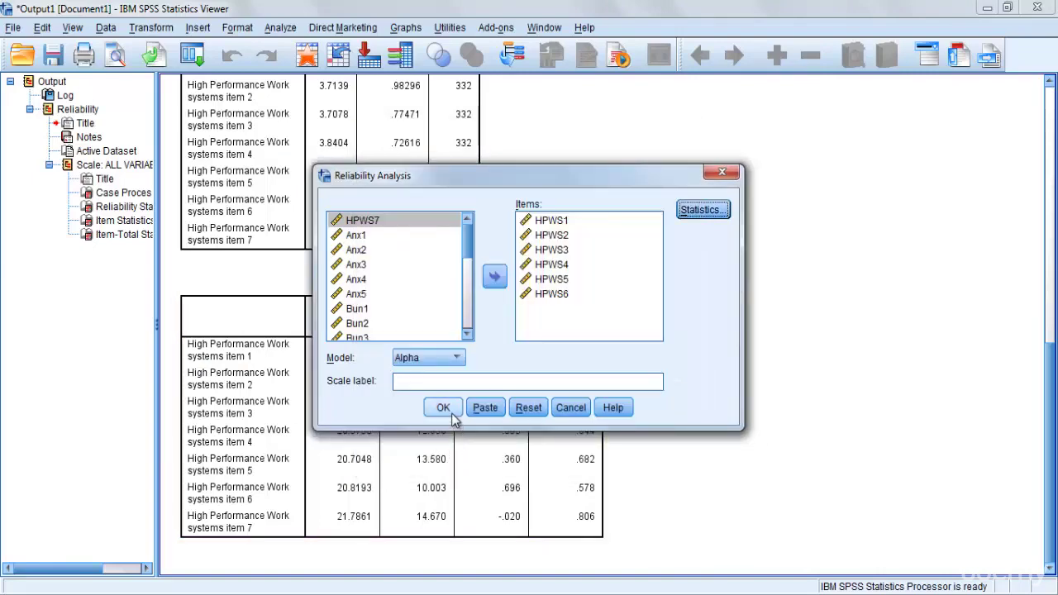
left_click(451, 415)
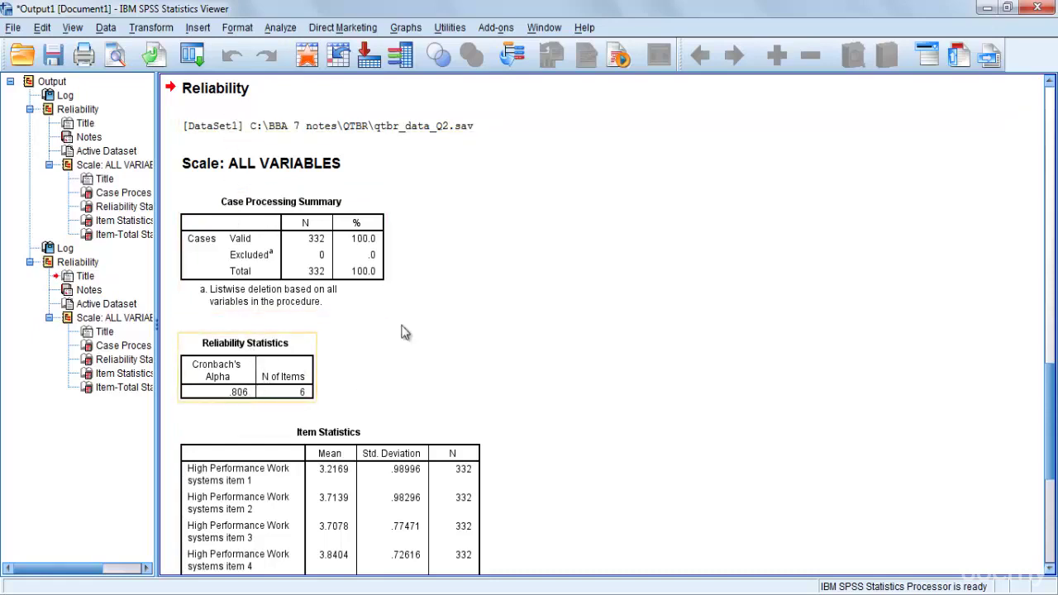
left_click_drag(1054, 378, 1055, 478)
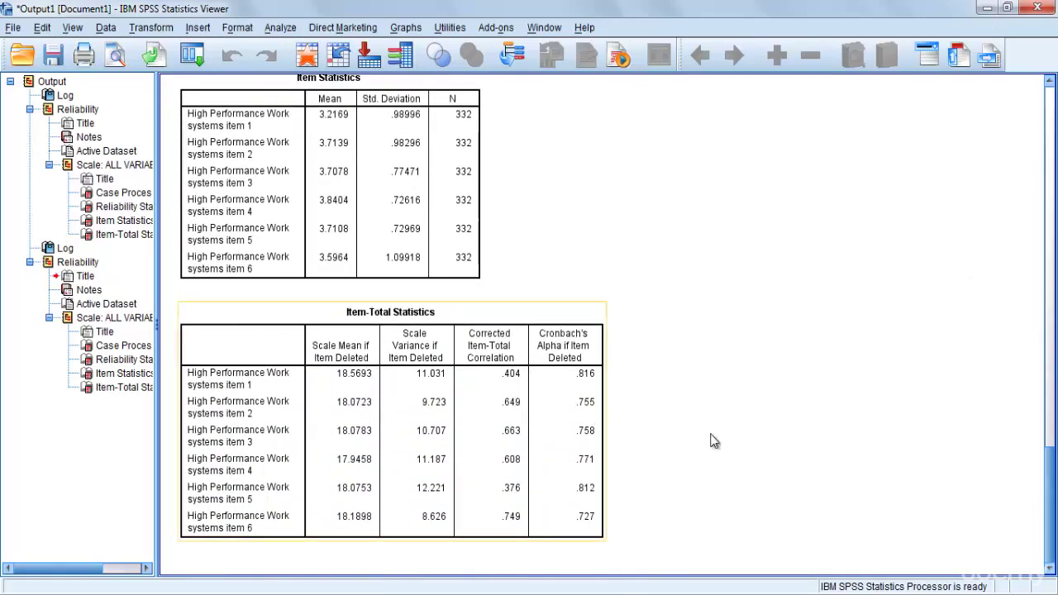
left_click_drag(1053, 533, 1055, 471)
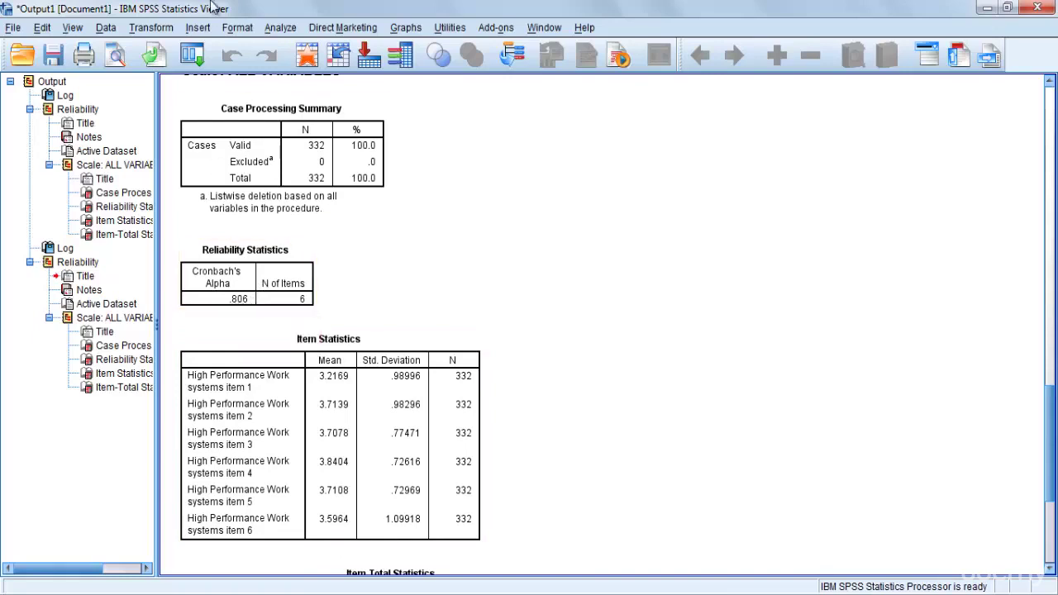
Cut the six-item Reliability output and its Log entry from the output outline.
left_click(47, 264)
right_click(47, 263)
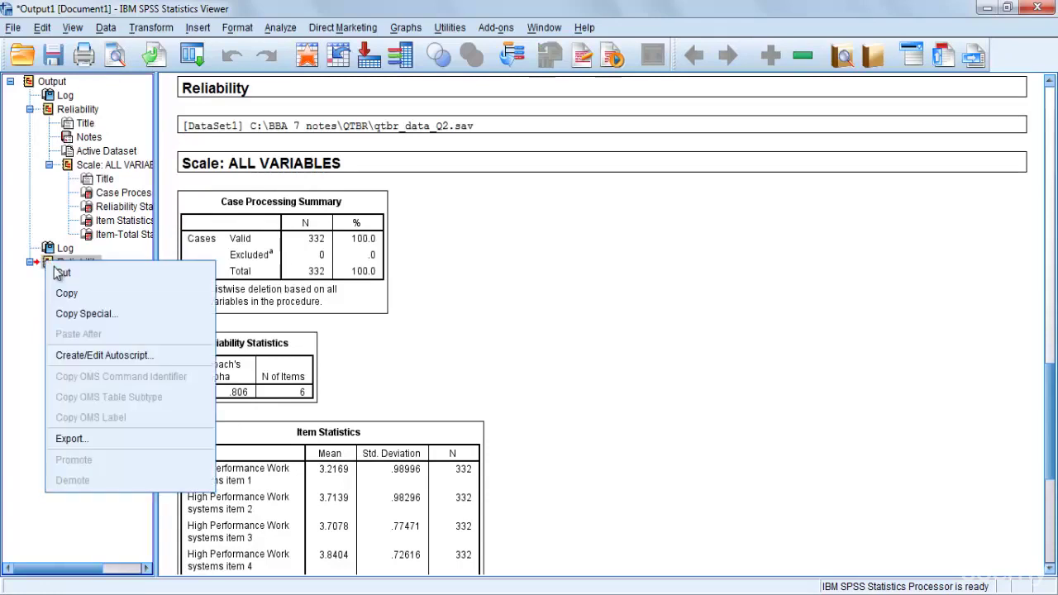
left_click(63, 274)
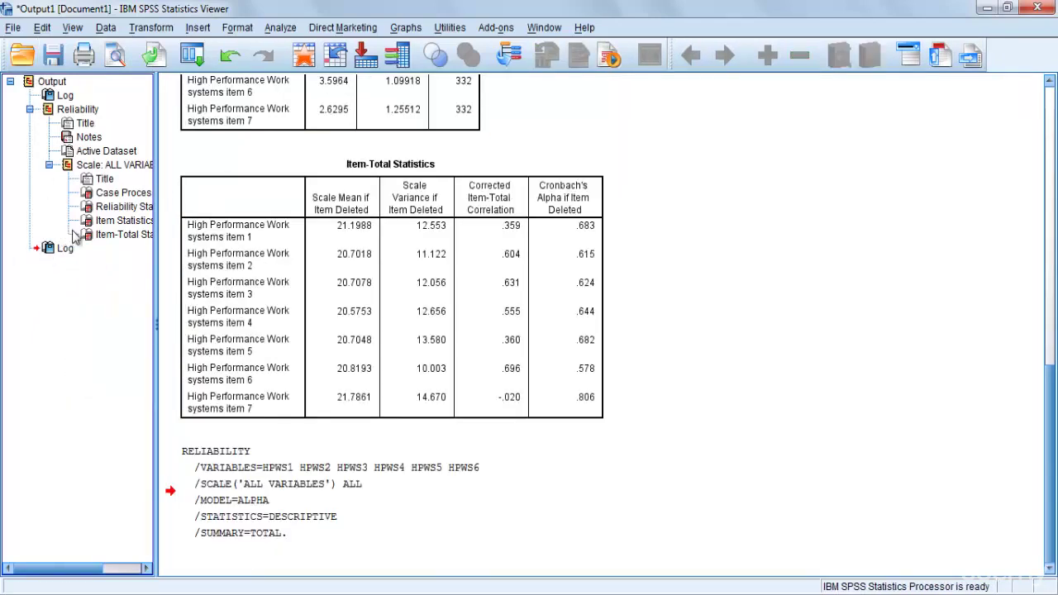
left_click(64, 248)
right_click(66, 249)
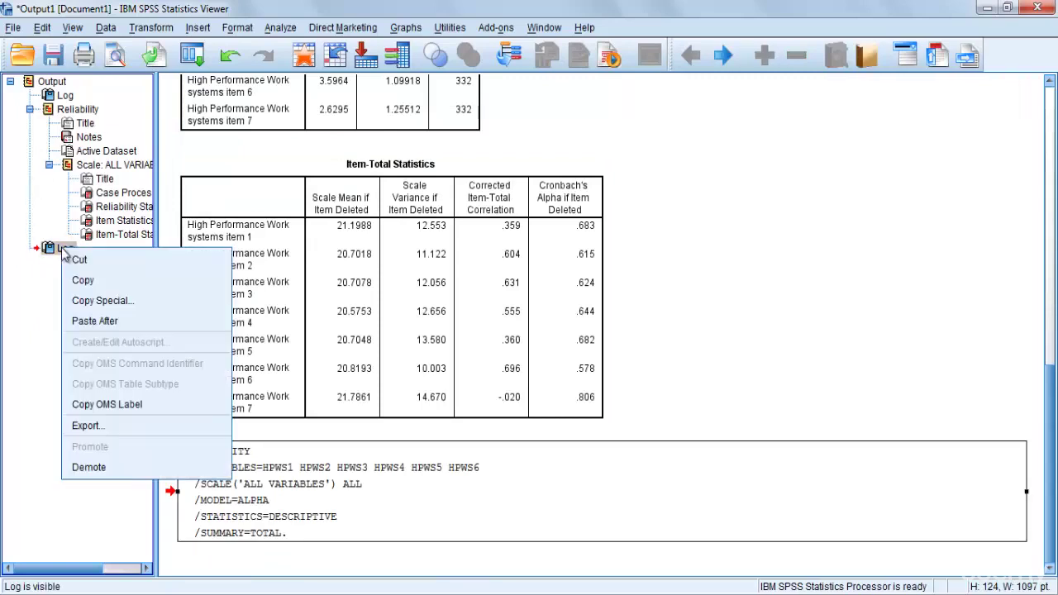
left_click(79, 259)
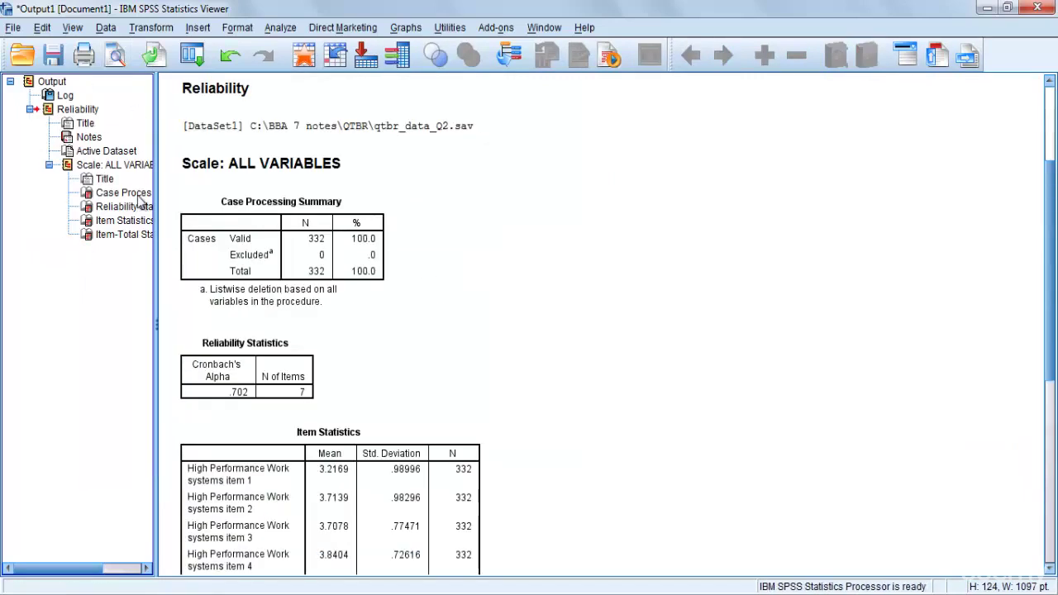
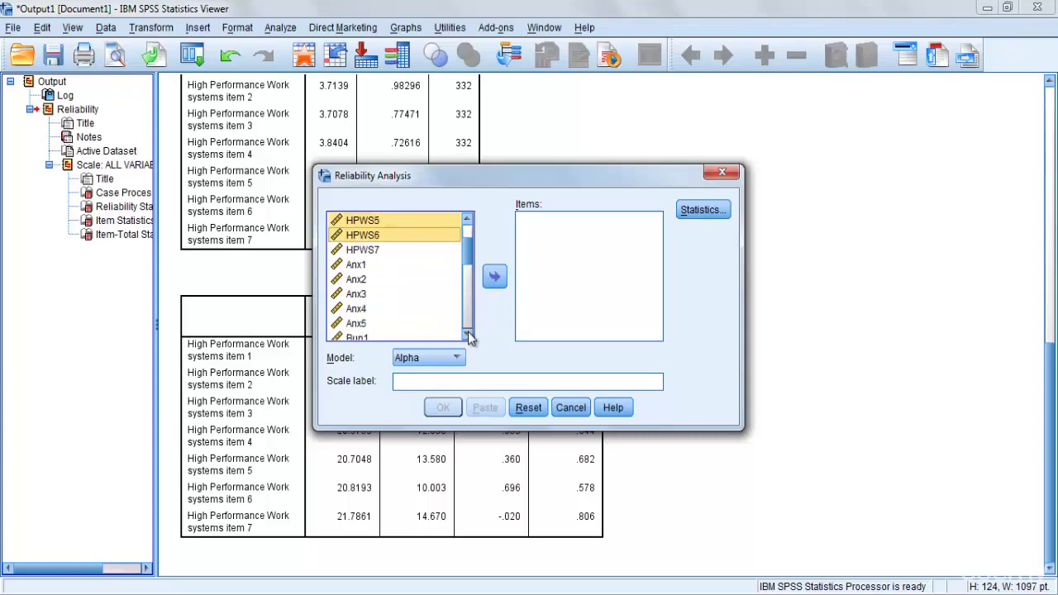
Add the anxiety variables Anx1 to Anx5 to the reliability analysis items.
left_click(469, 337)
left_click(470, 337)
left_click(354, 238)
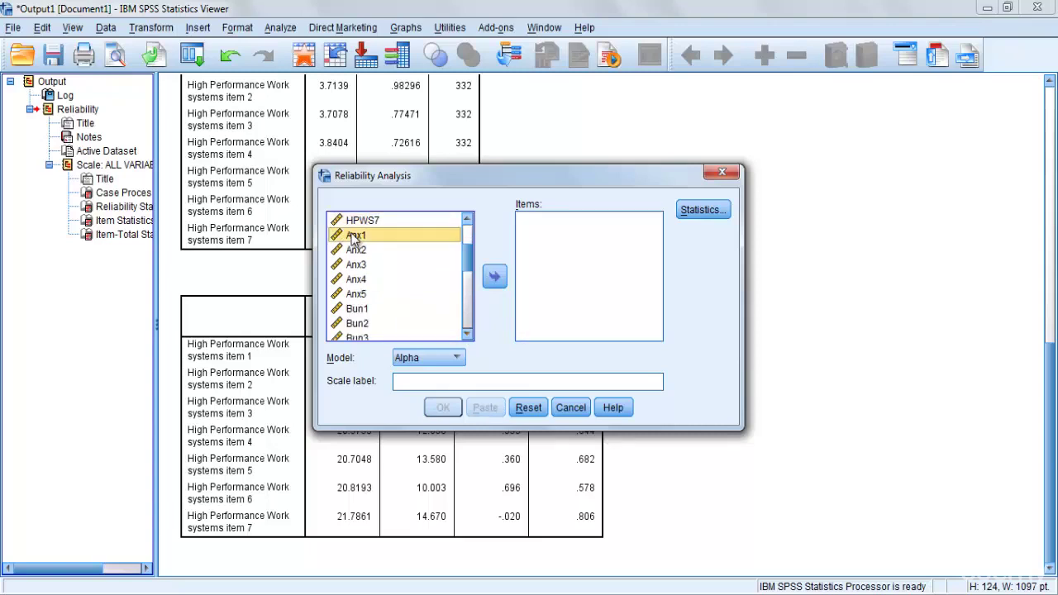
key("shift+Down")
key("shift+Down")
key("shift+Down")
key("shift+Down")
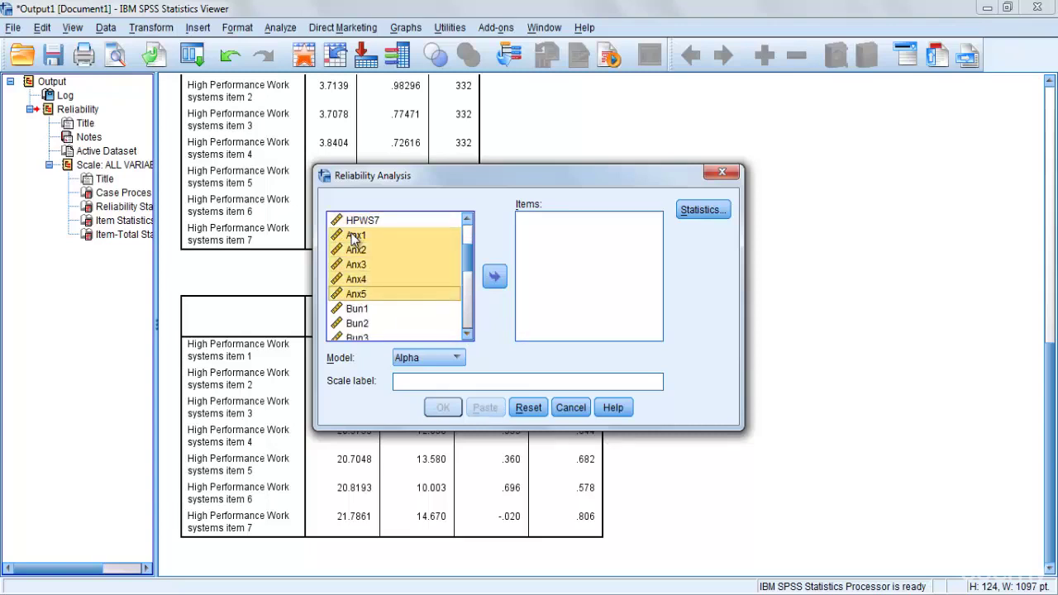
left_click(493, 277)
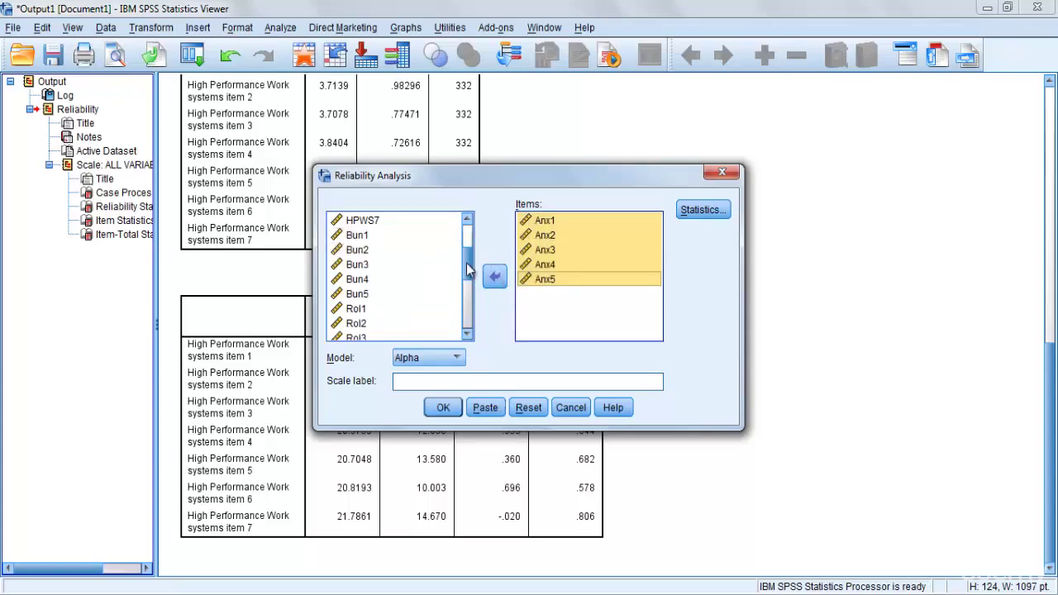
left_click_drag(468, 275, 474, 325)
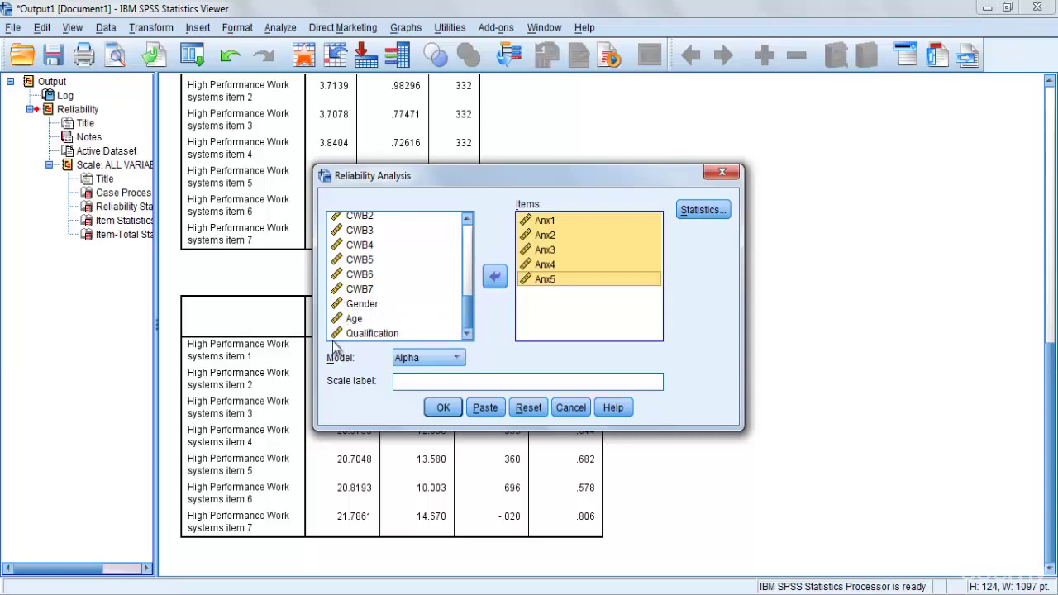
double_click(372, 290)
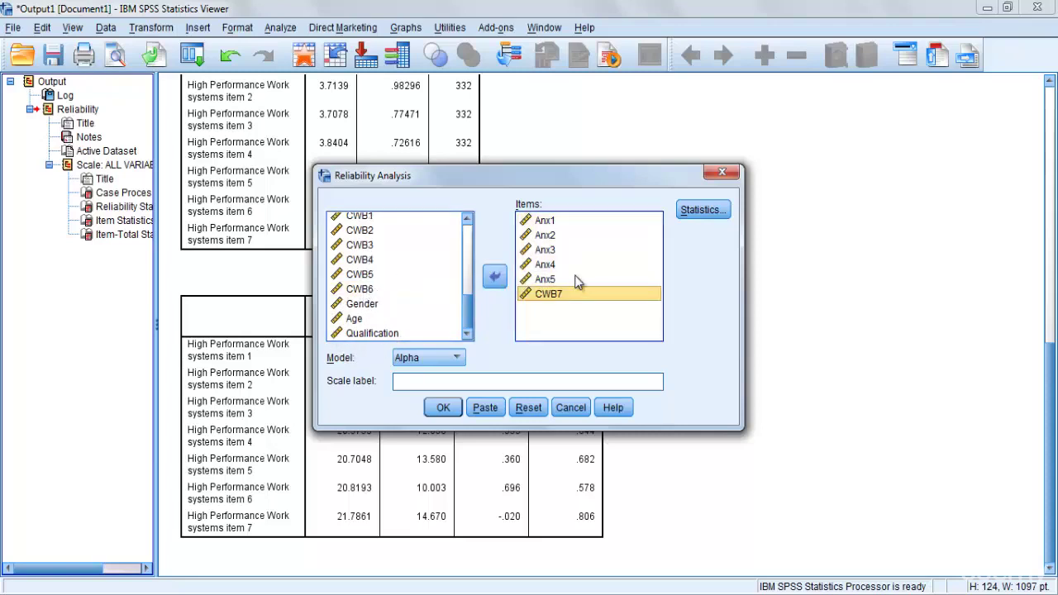
left_click(500, 279)
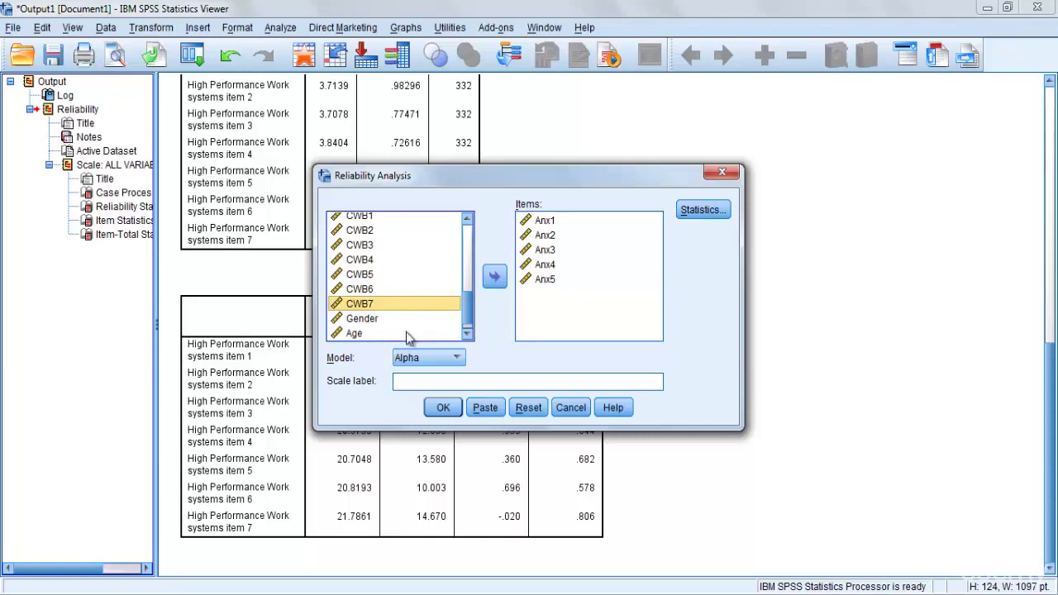
left_click(467, 334)
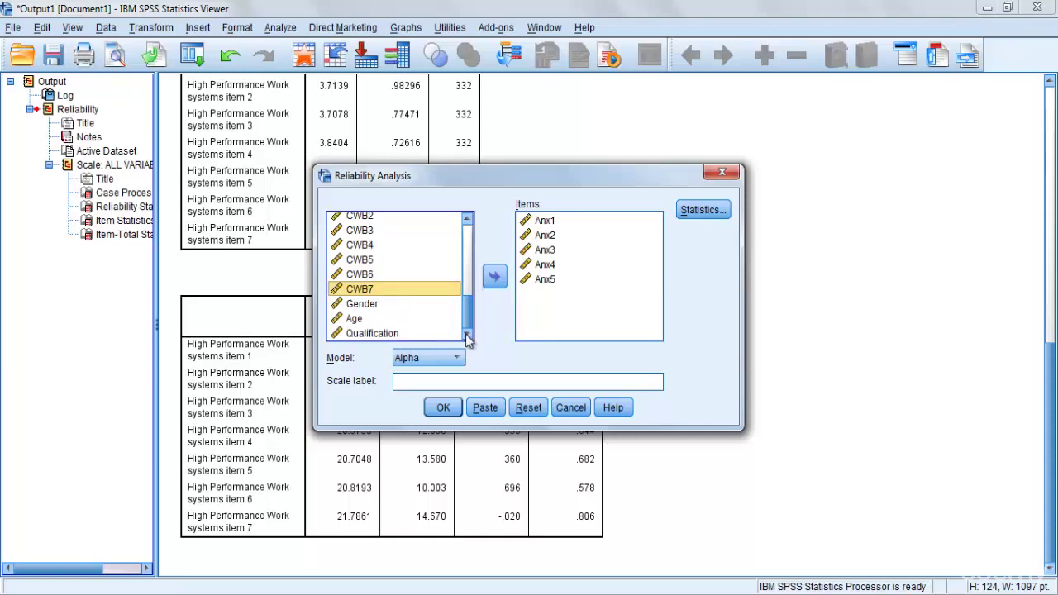
Check the statistics options, reset the Reliability Analysis dialog to its defaults and display the variables by name.
left_click(704, 212)
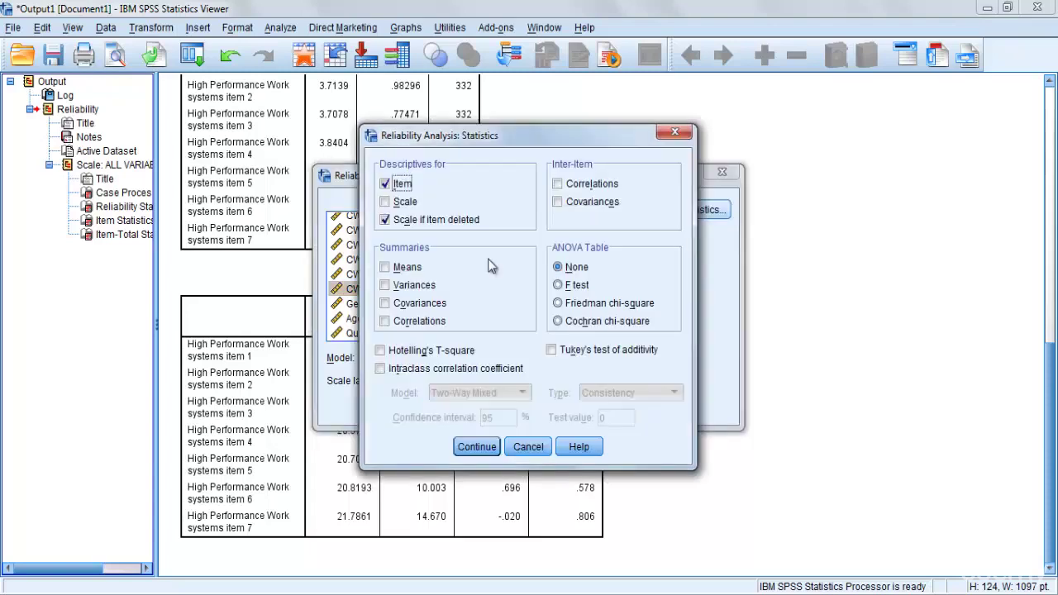
left_click(480, 446)
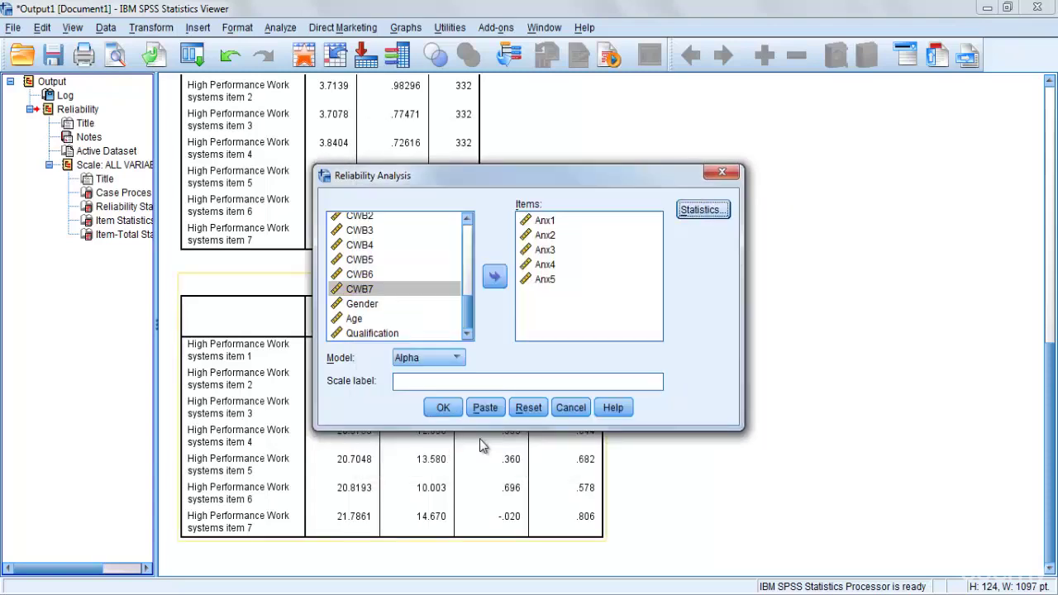
left_click(529, 410)
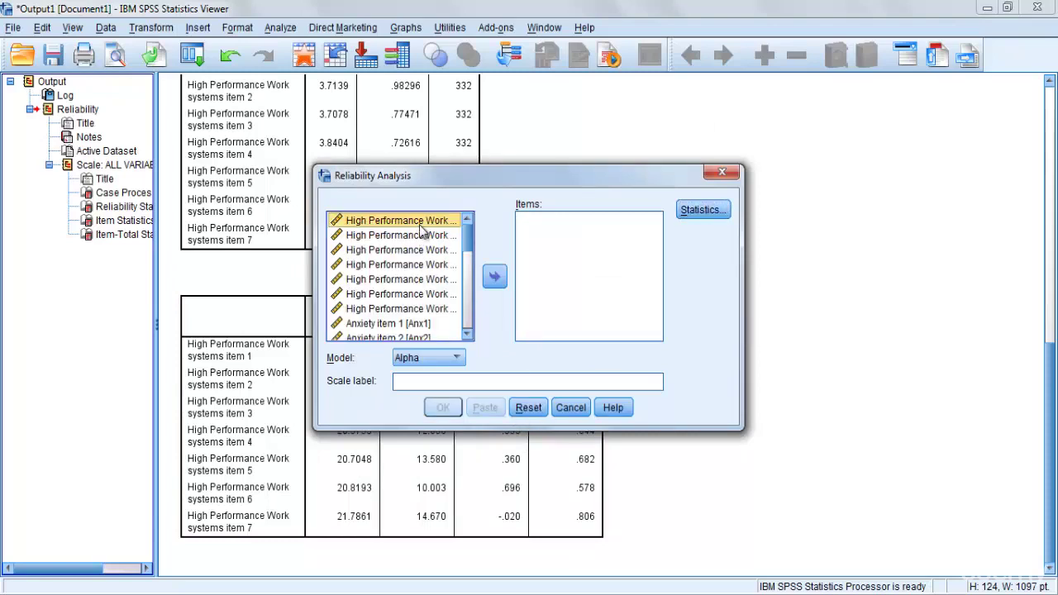
right_click(424, 232)
left_click(429, 241)
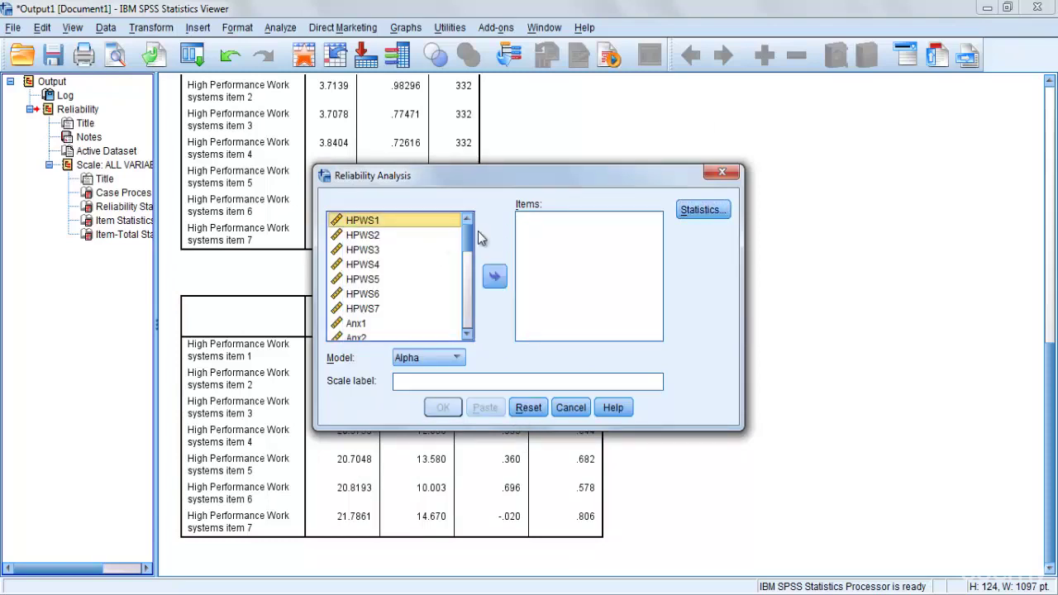
Select Anx1 through Anx5 in the variable list and move them into the analysis items.
left_click_drag(472, 234, 472, 255)
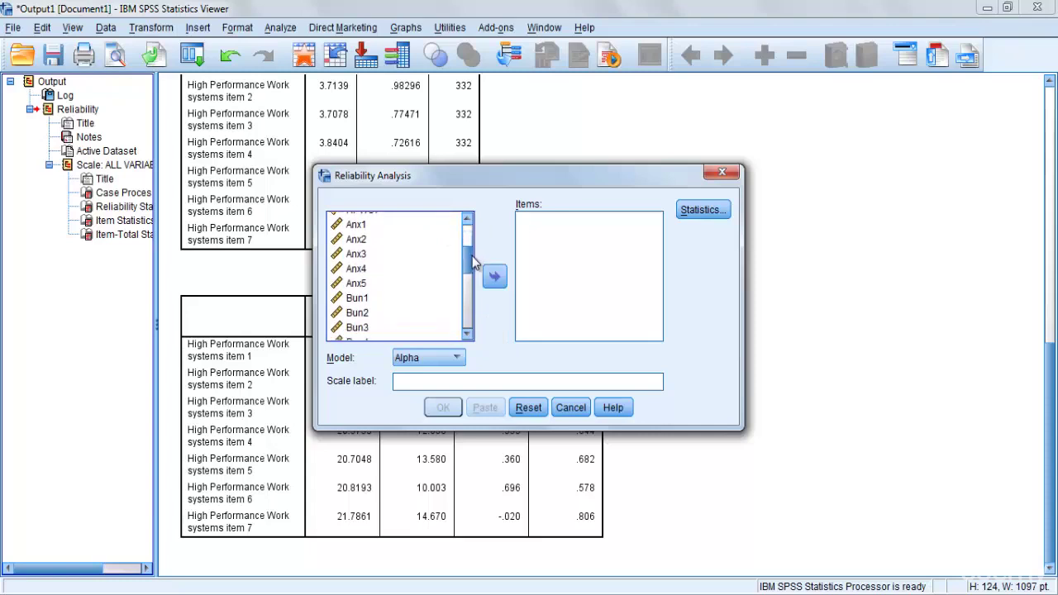
left_click(356, 227)
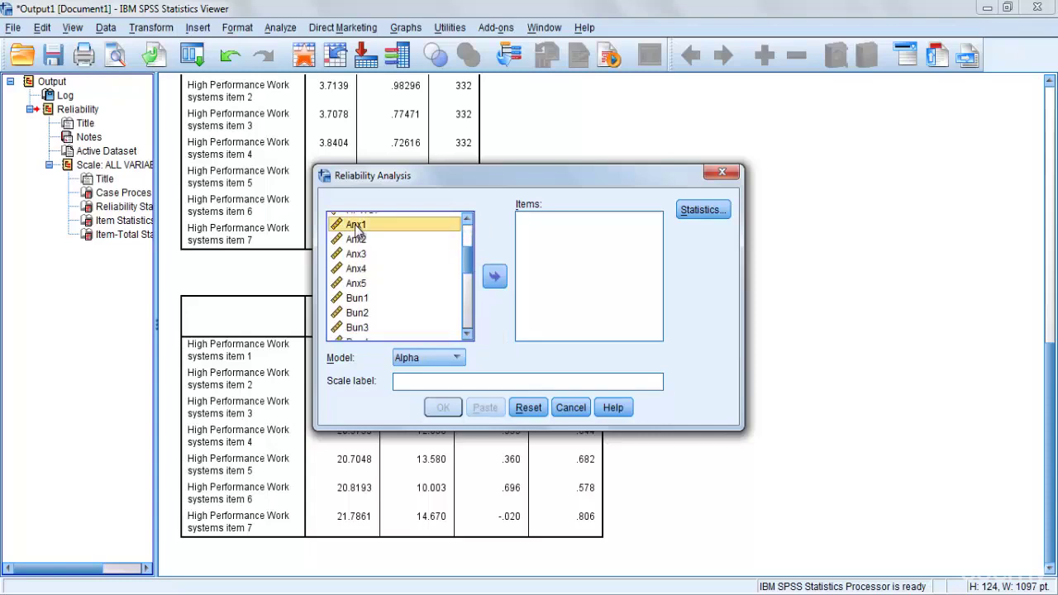
key("Down")
key("Down")
key("Down")
key("Down")
key("Up")
key("Up")
key("Up")
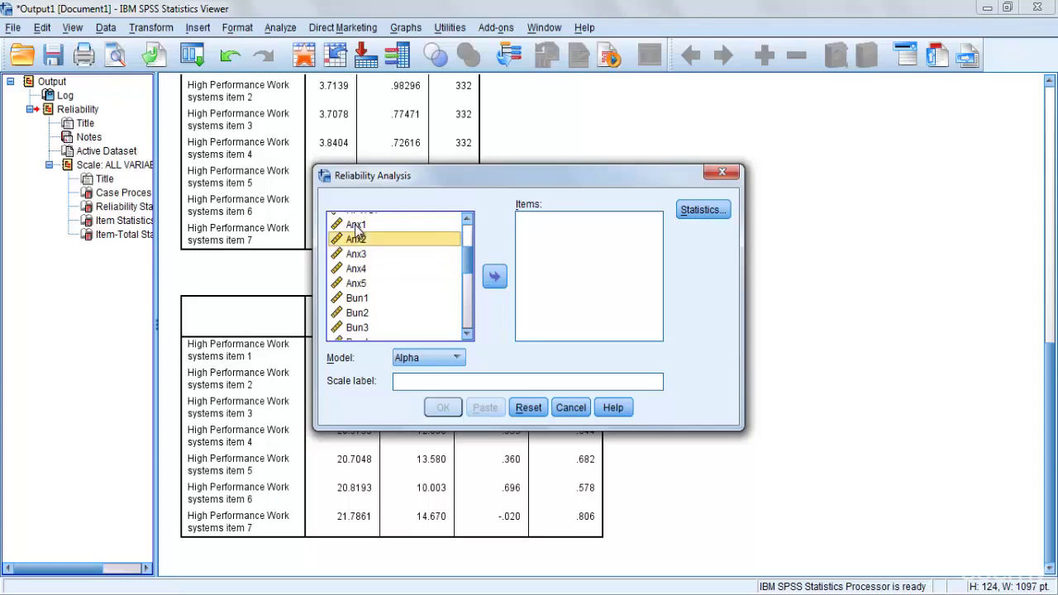
key("Up")
key("shift+Down")
key("shift+Down")
key("shift+Down")
key("shift+Down")
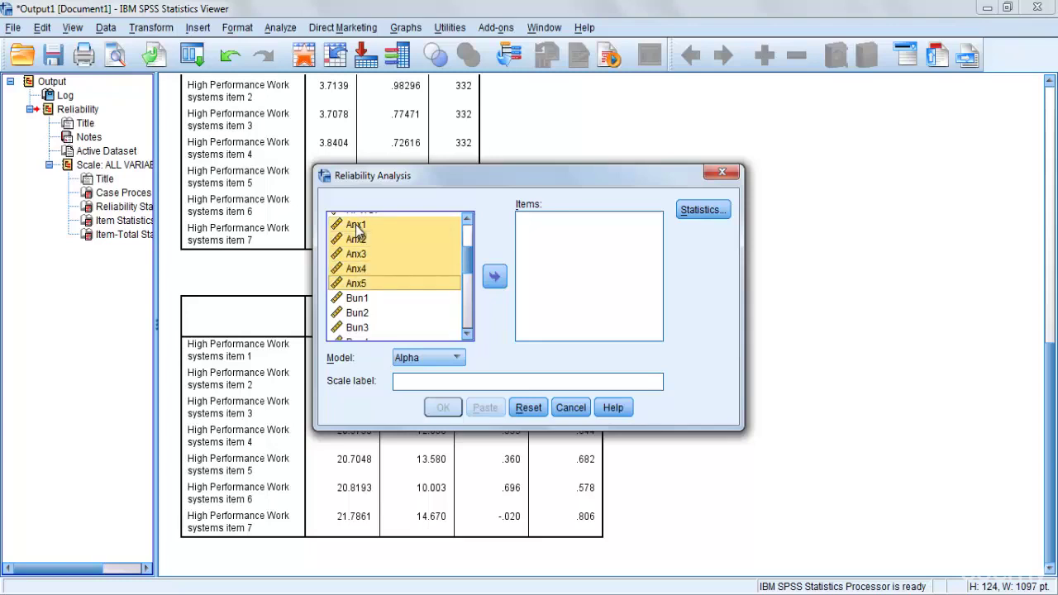
left_click(494, 276)
Request the Item and Scale if item deleted descriptives for the anxiety scale.
left_click(699, 209)
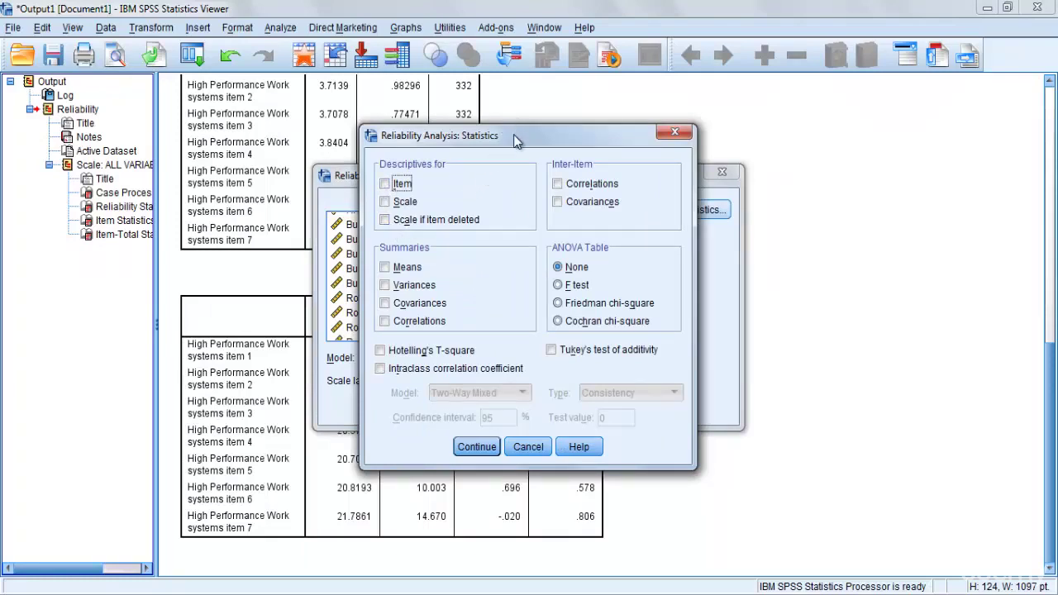
left_click_drag(517, 134, 833, 148)
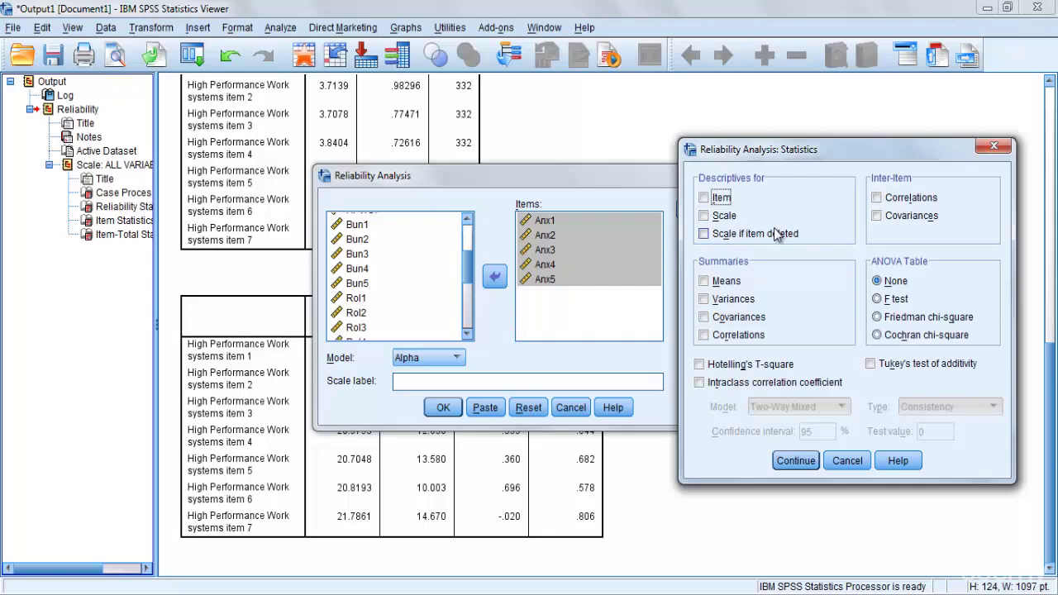
left_click(722, 200)
left_click(705, 234)
left_click(794, 462)
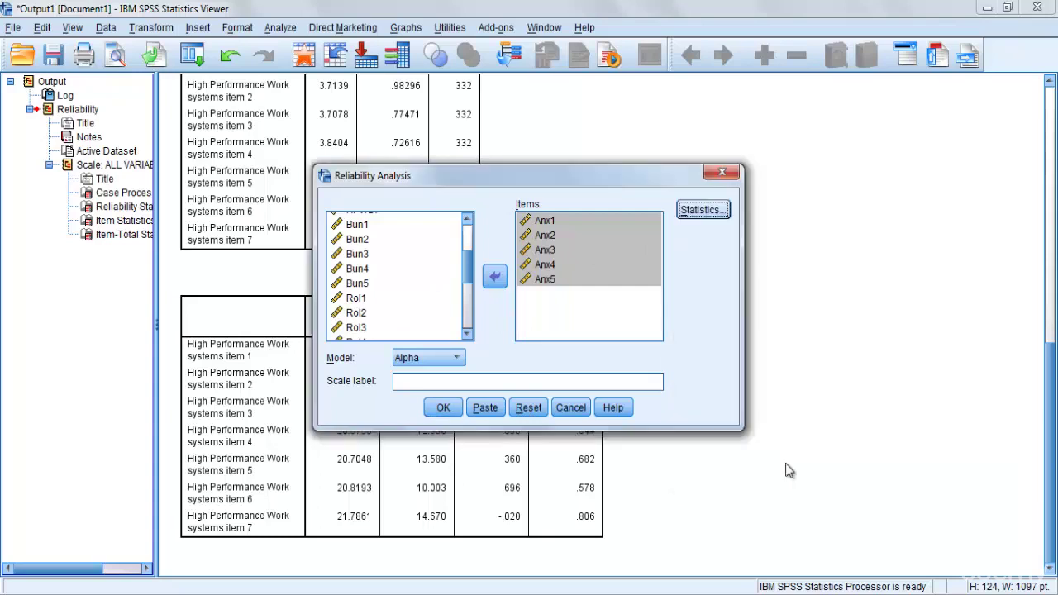
Run the anxiety reliability analysis and review Cronbach's Alpha and the Item-Total Statistics table.
left_click(443, 408)
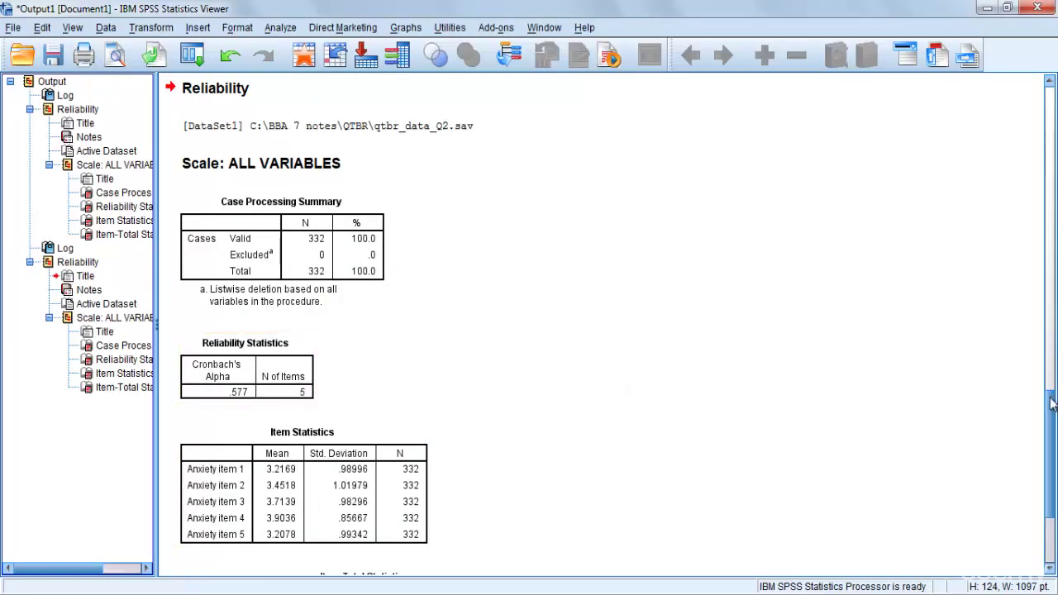
left_click_drag(1052, 403, 1053, 448)
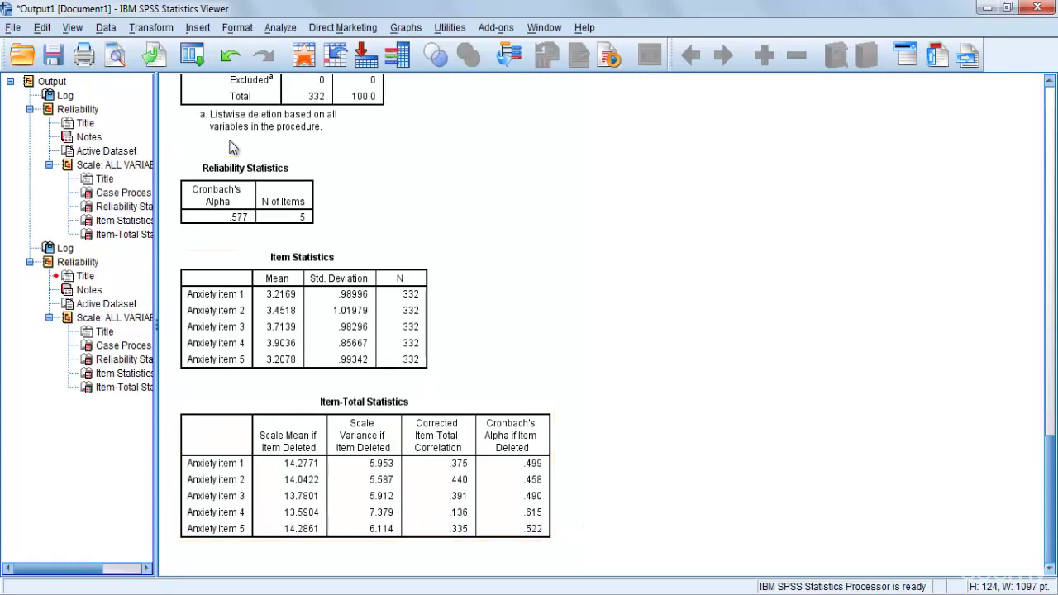
Remove Anx4 from the Reliability Analysis items, rerun the analysis and review the new Cronbach's Alpha and Item-Total Statistics tables.
left_click(273, 30)
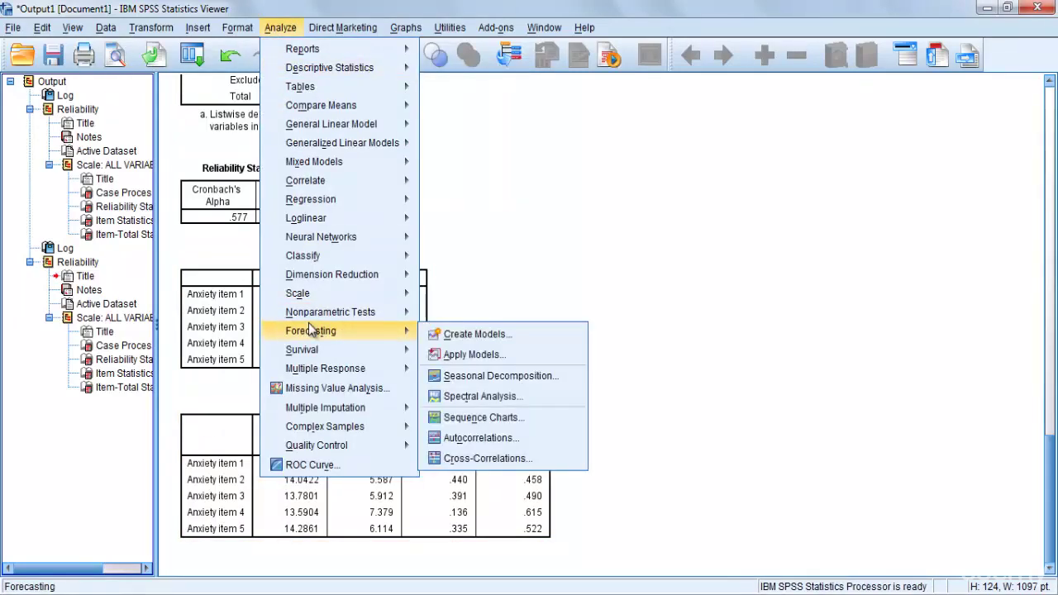
mouse_move(306, 294)
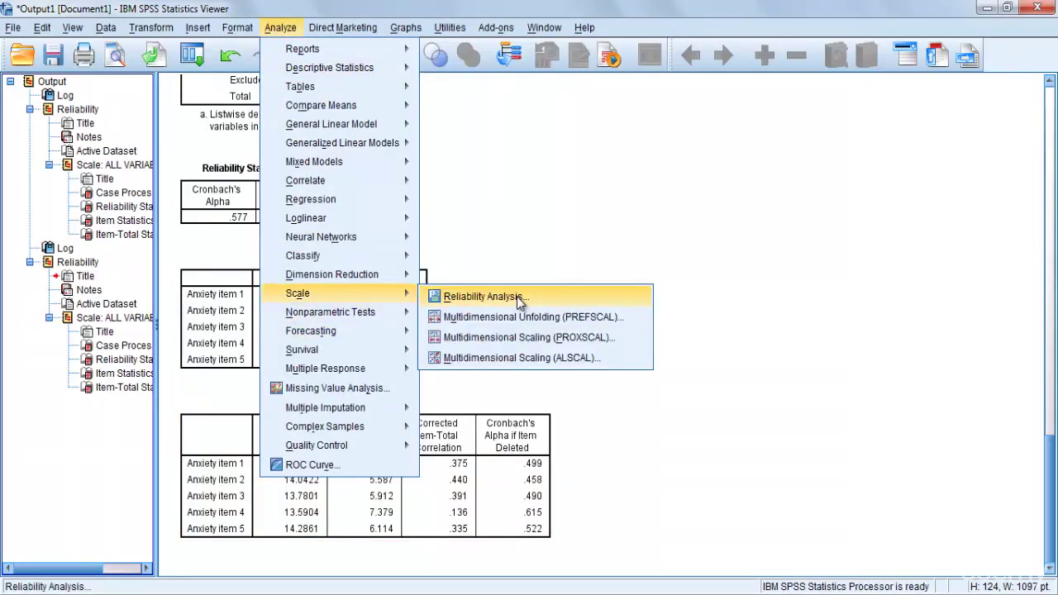
left_click(519, 298)
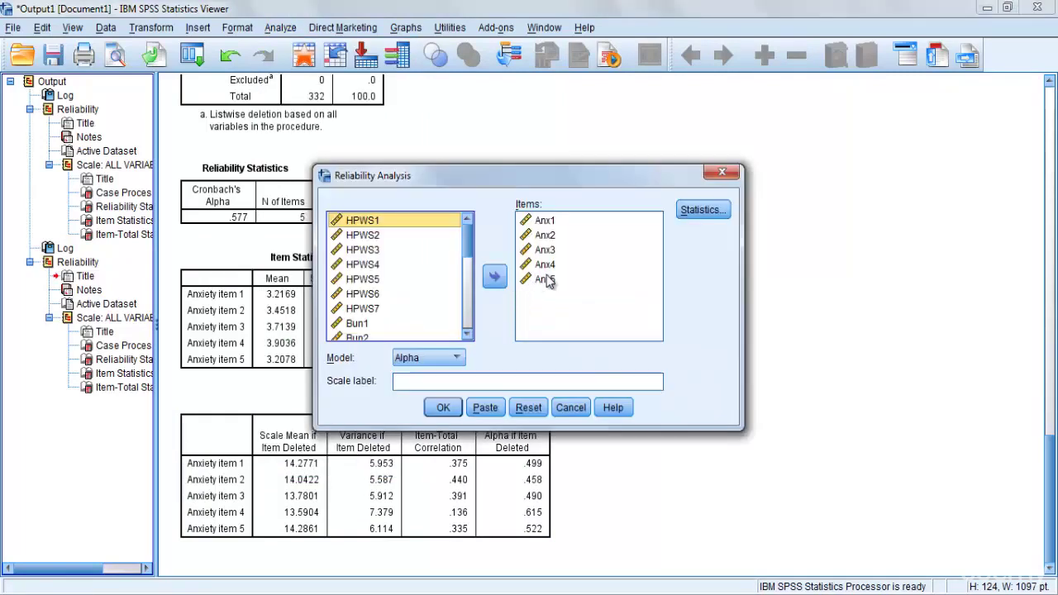
left_click(548, 281)
left_click(547, 266)
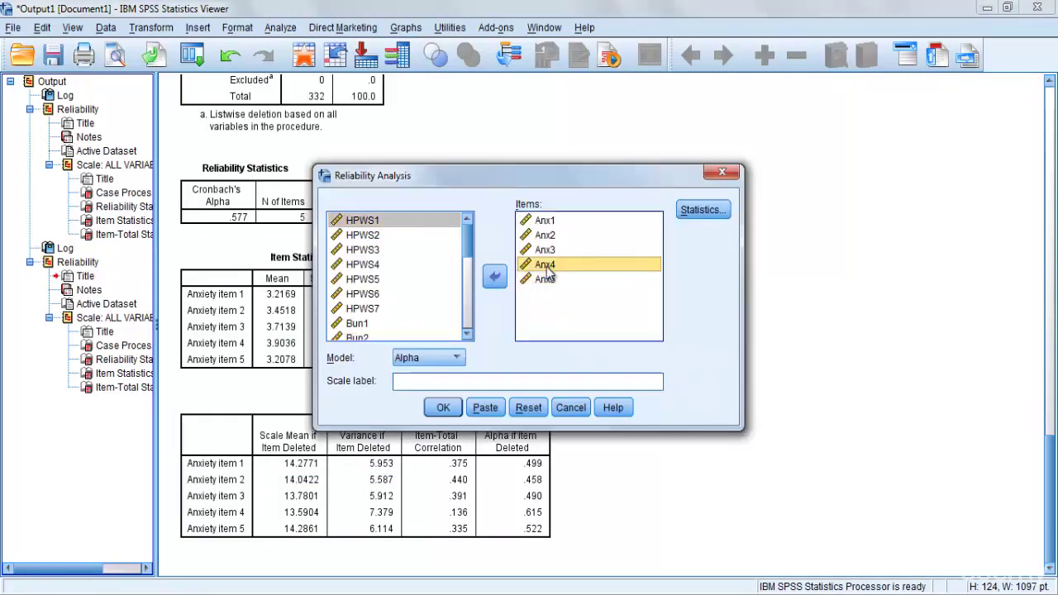
left_click(497, 279)
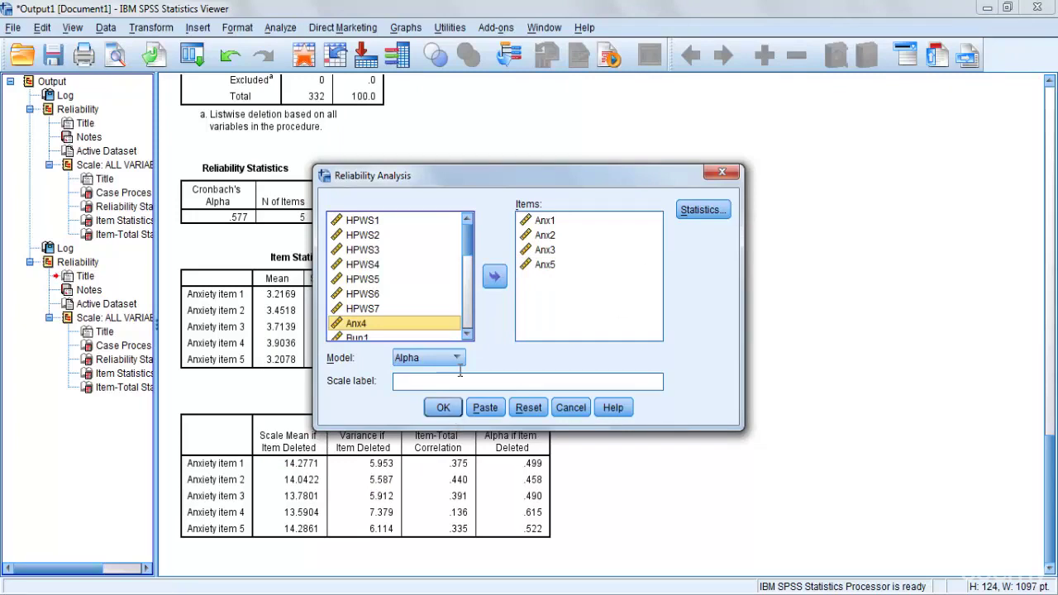
left_click(451, 409)
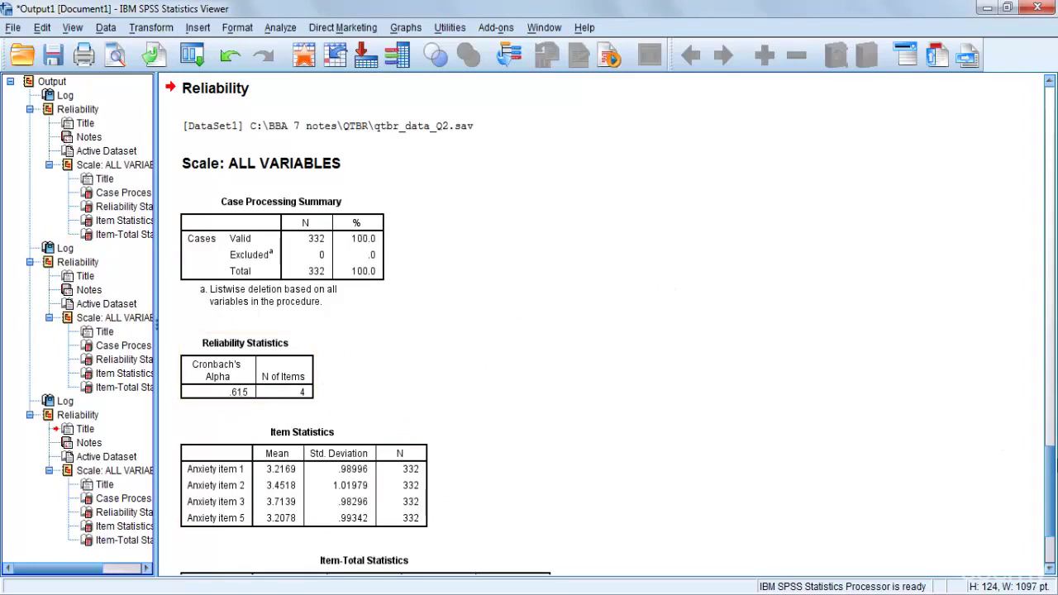
left_click_drag(1050, 470, 1051, 516)
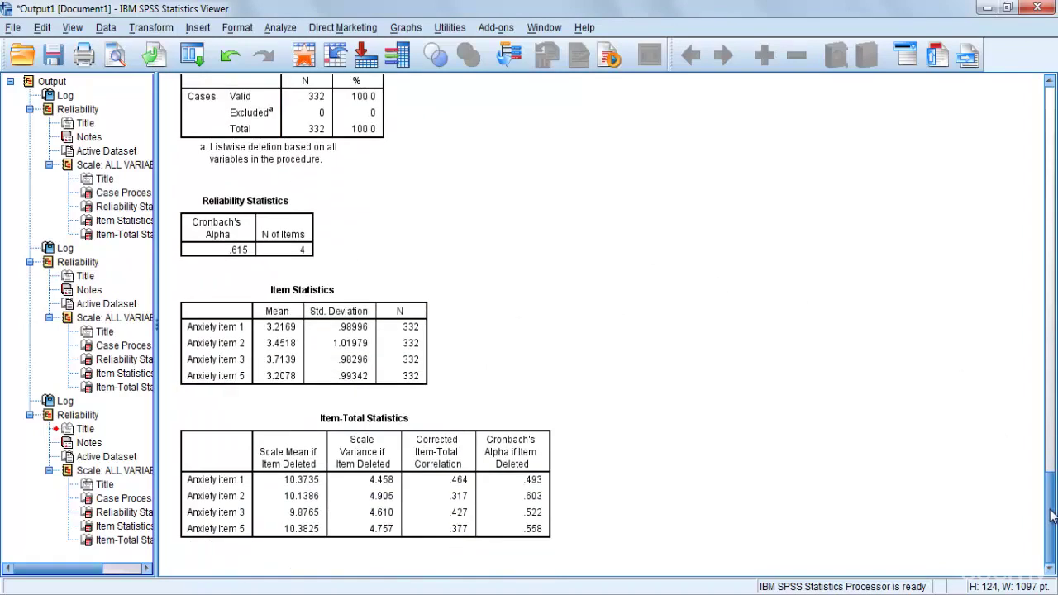